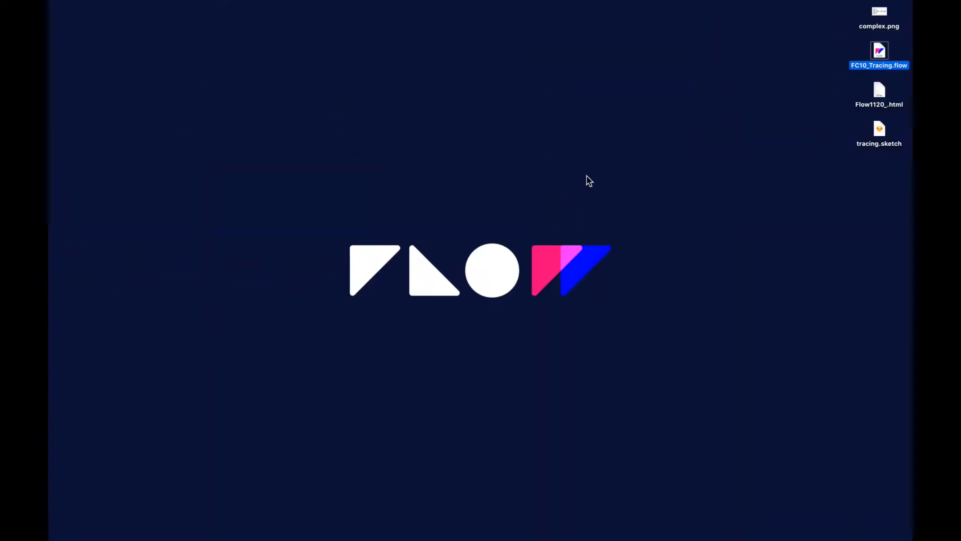
- Preview the complex.png diagram from the desktop, close it, and switch to Flow
{"action": "double_click", "coordinate": [881, 13]}
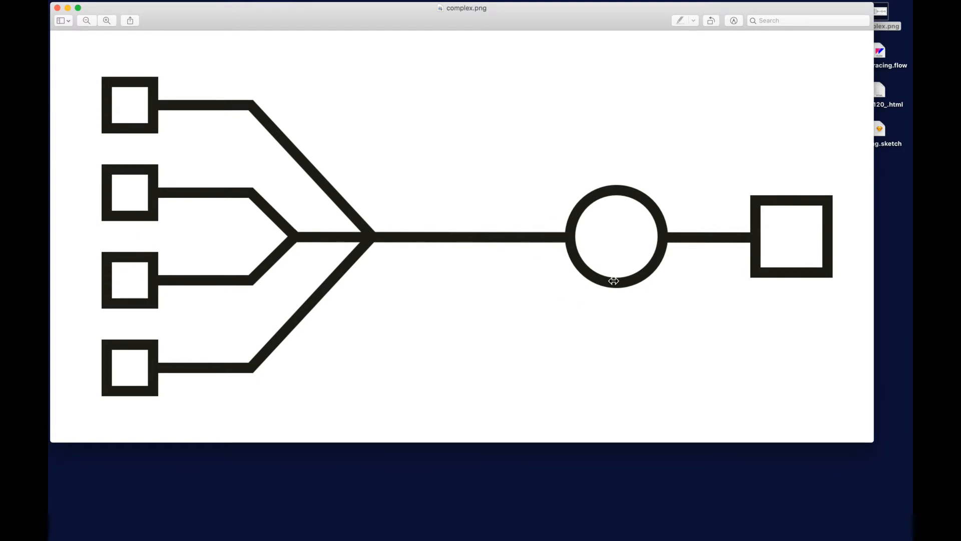
{"action": "key", "text": "super+w"}
{"action": "key", "text": "super+Tab"}
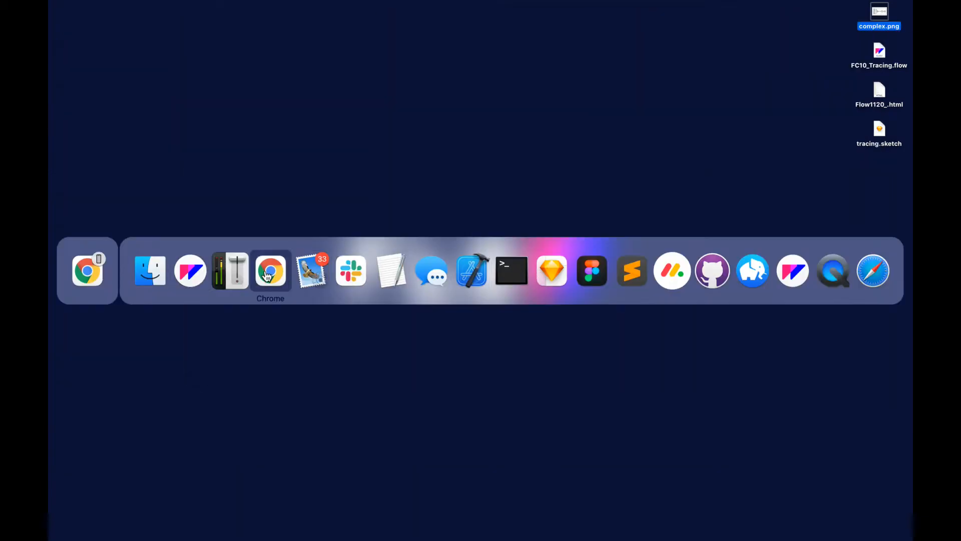
{"action": "left_click", "coordinate": [190, 273]}
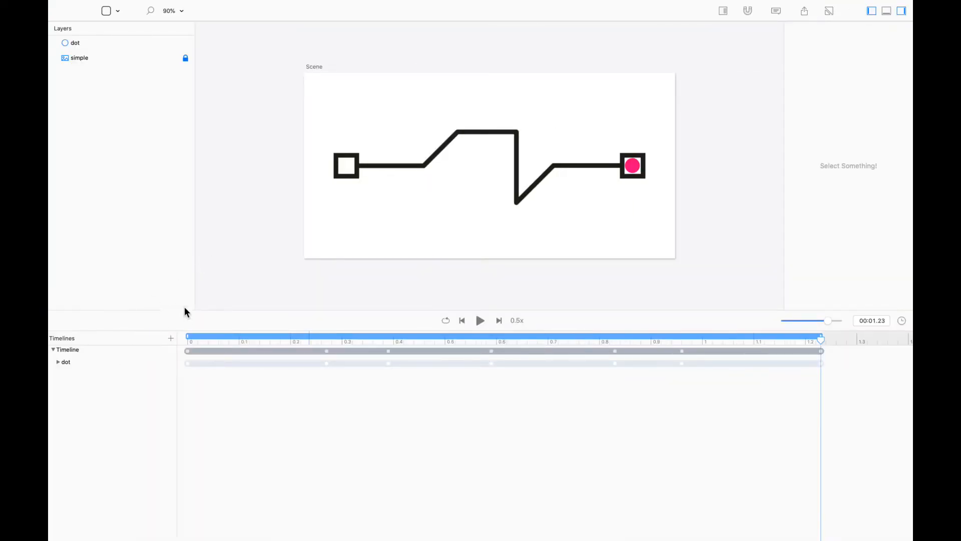
- Add a second timeline and rename the original one "Single"
{"action": "left_click", "coordinate": [170, 338]}
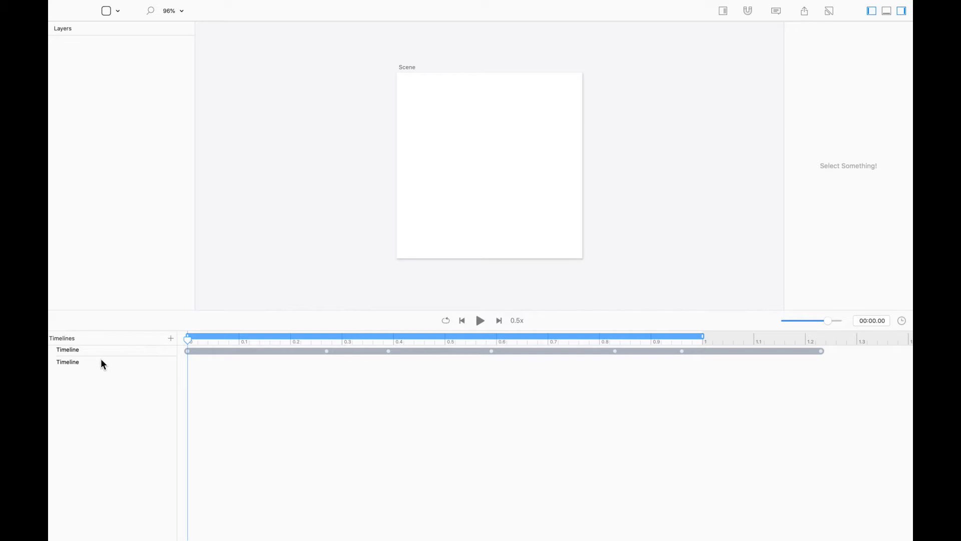
{"action": "left_click", "coordinate": [77, 352]}
{"action": "double_click", "coordinate": [73, 351]}
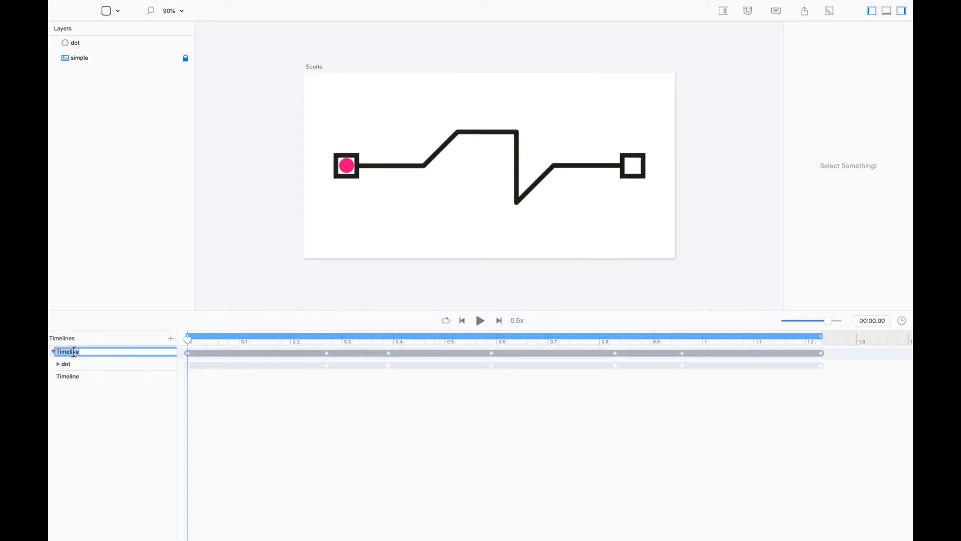
{"action": "type", "text": "Single"}
{"action": "key", "text": "Return"}
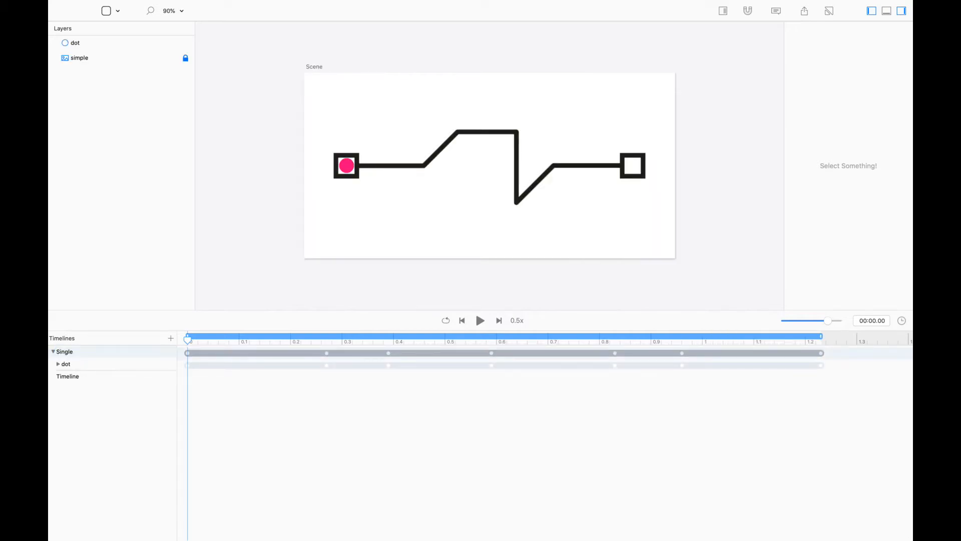
- Rename the newly added empty timeline "Many"
{"action": "left_click", "coordinate": [75, 376]}
{"action": "double_click", "coordinate": [71, 366]}
{"action": "type", "text": "Many"}
{"action": "key", "text": "Return"}
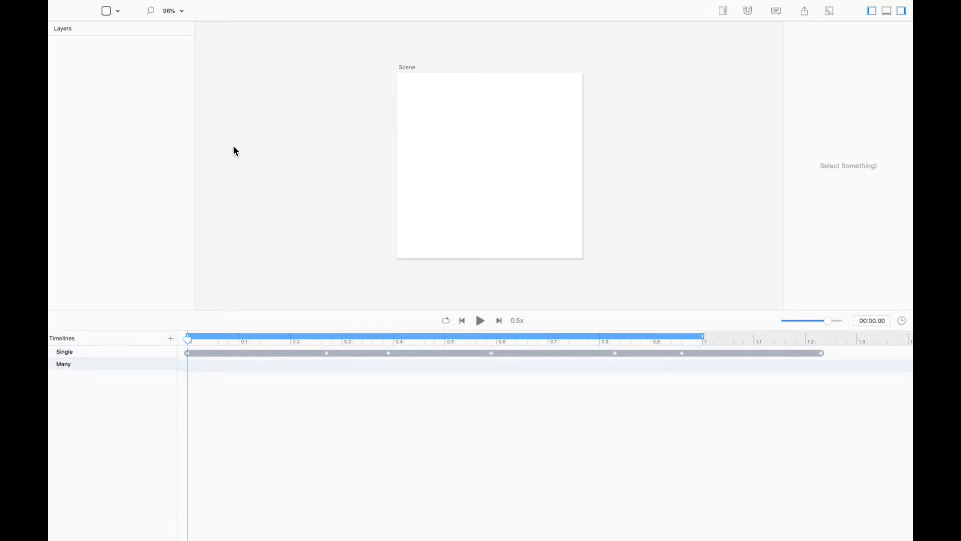
- Set the size of the Many timeline's scene to 800 by 400 and fit it in the canvas
{"action": "left_click", "coordinate": [409, 68]}
{"action": "left_click", "coordinate": [851, 66]}
{"action": "type", "text": "1"}
{"action": "key", "text": "BackSpace"}
{"action": "type", "text": "800"}
{"action": "key", "text": "Tab"}
{"action": "type", "text": "400"}
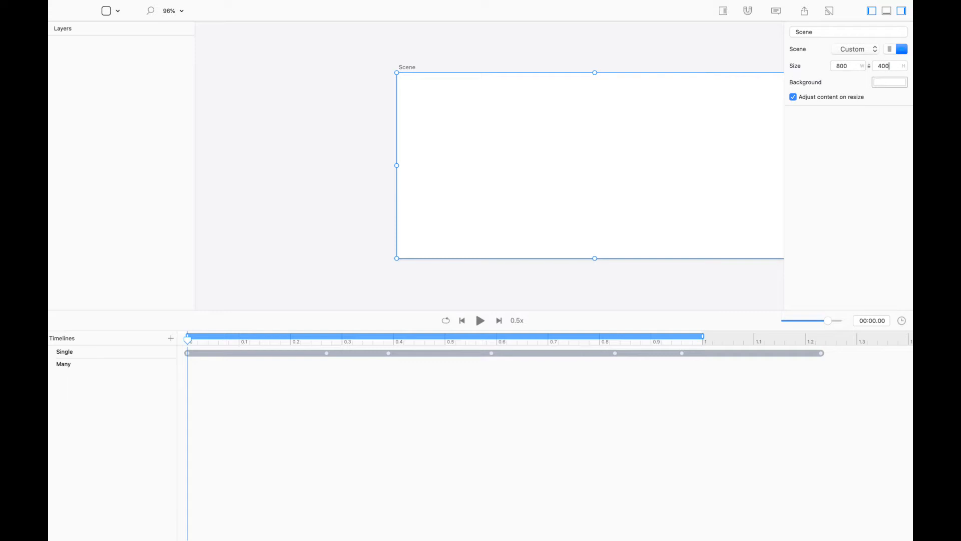
{"action": "key", "text": "Return"}
{"action": "key", "text": "super+1"}
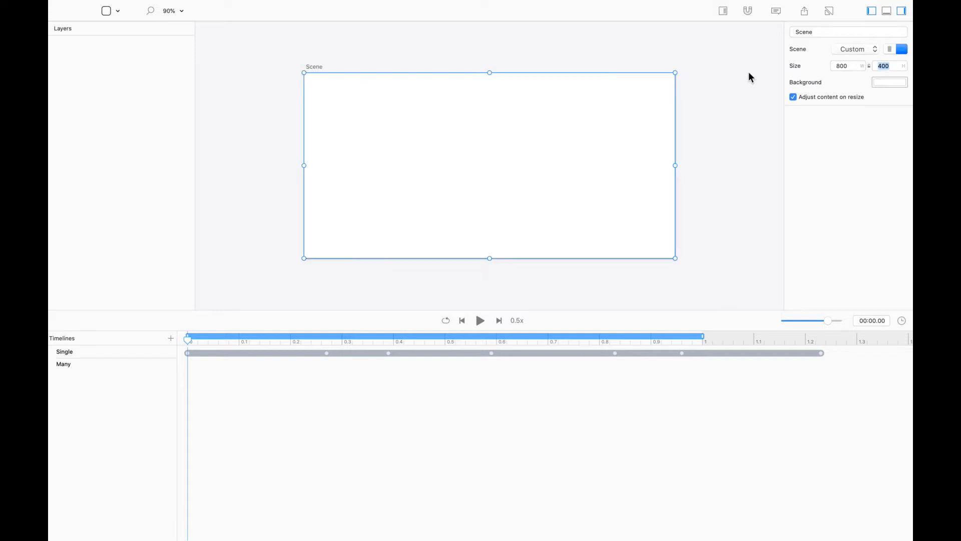
- Enlarge the canvas area by shrinking the timeline and layer list areas, and deselect the scene
{"action": "left_click_drag", "start_coordinate": [400, 309], "coordinate": [435, 444]}
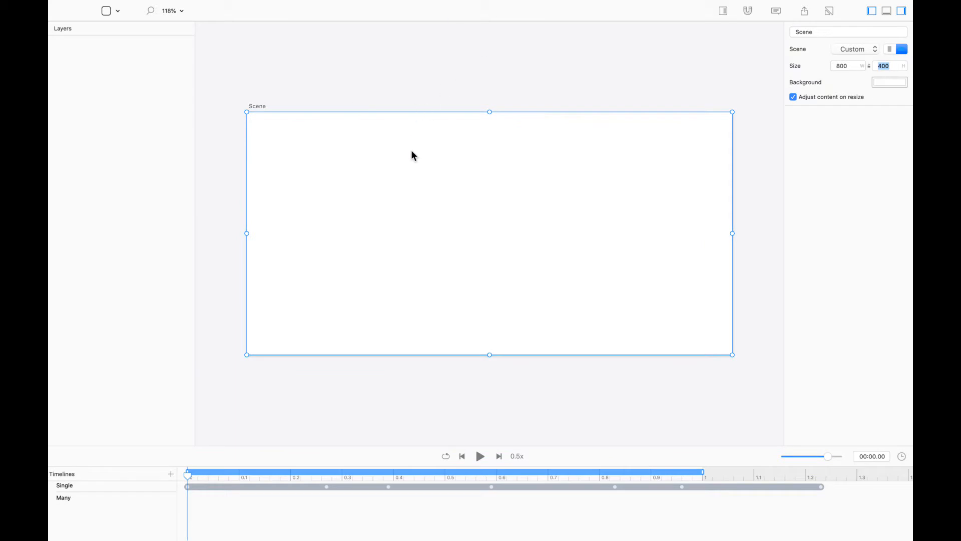
{"action": "left_click_drag", "start_coordinate": [196, 111], "coordinate": [166, 107]}
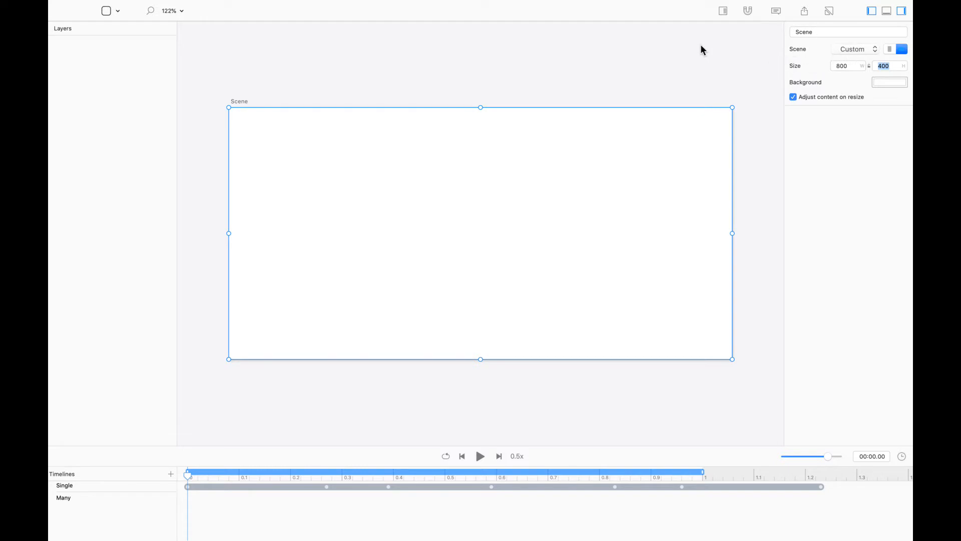
{"action": "left_click", "coordinate": [617, 73]}
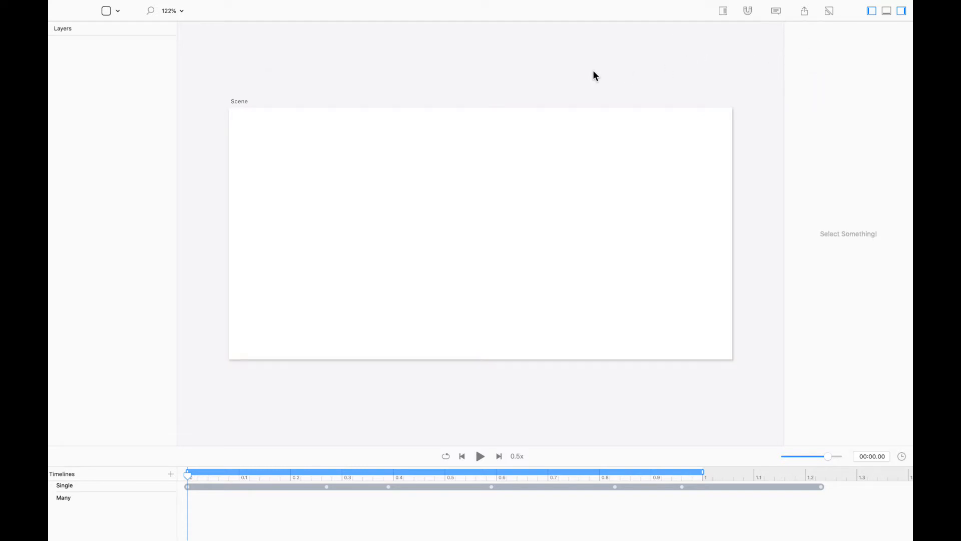
- Import complex.png from the Desktop into the scene and set its width to 800 with proportions locked
{"action": "key", "text": "i"}
{"action": "left_click", "coordinate": [388, 133]}
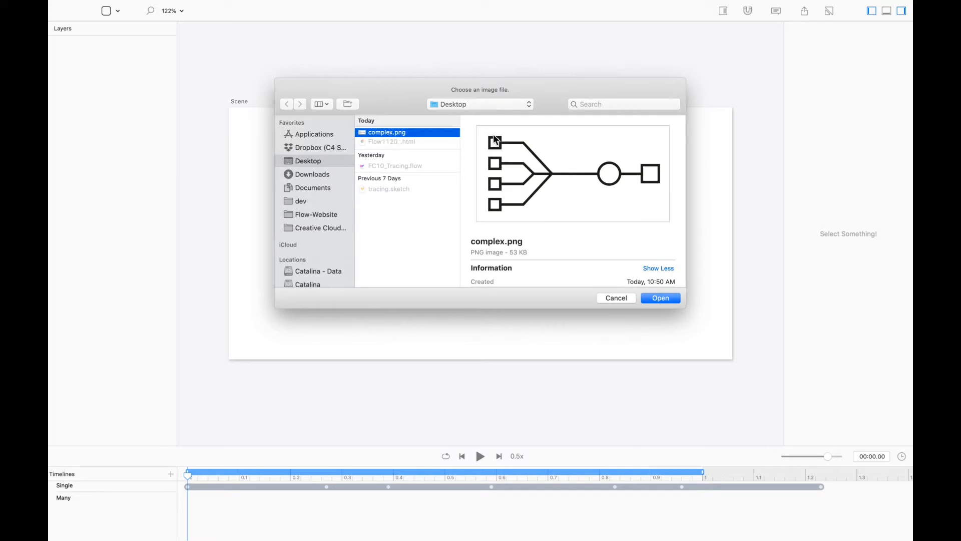
{"action": "left_click", "coordinate": [661, 297]}
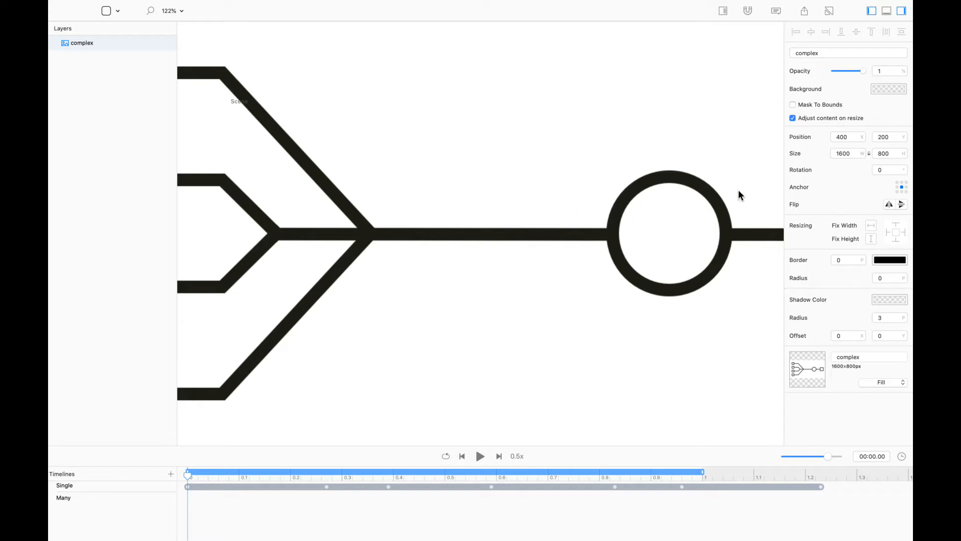
{"action": "left_click", "coordinate": [856, 156]}
{"action": "type", "text": "800"}
{"action": "key", "text": "Return"}
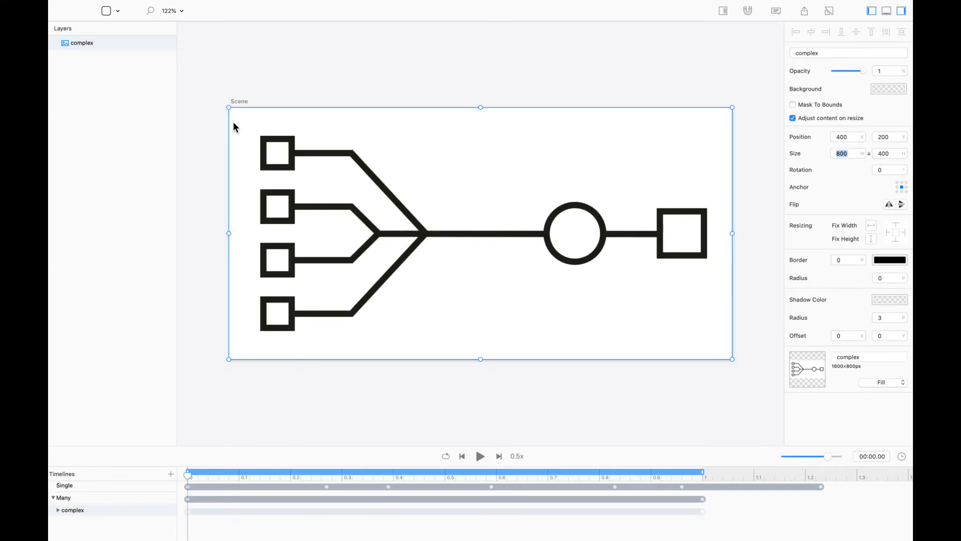
- Copy the pink dot from the Single timeline's scene into the Many timeline's scene
{"action": "left_click", "coordinate": [91, 485]}
{"action": "left_click", "coordinate": [290, 231]}
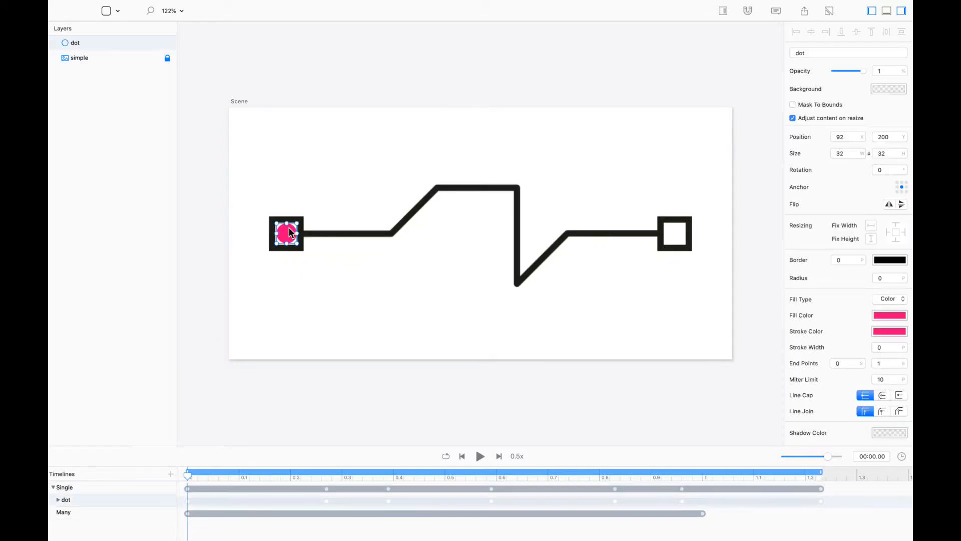
{"action": "left_click", "coordinate": [93, 485]}
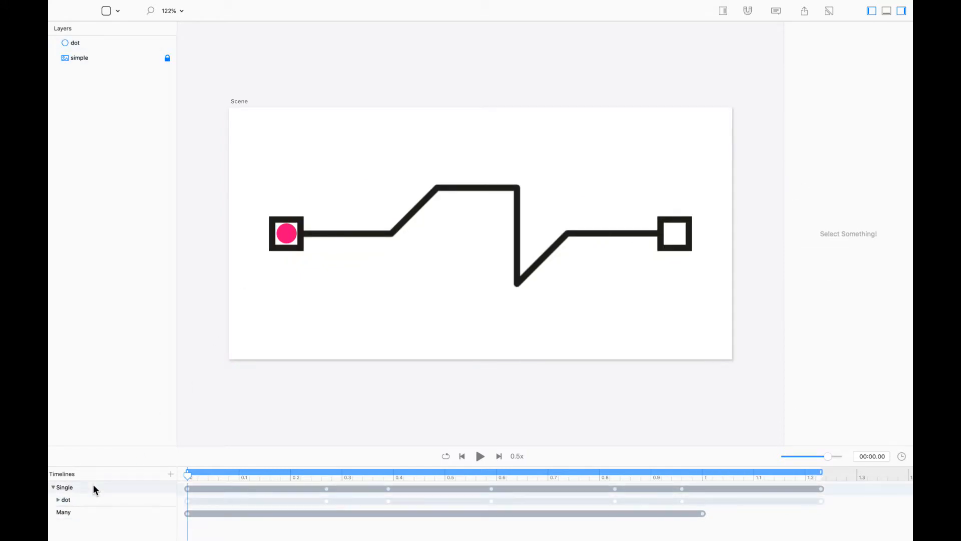
{"action": "left_click", "coordinate": [285, 238]}
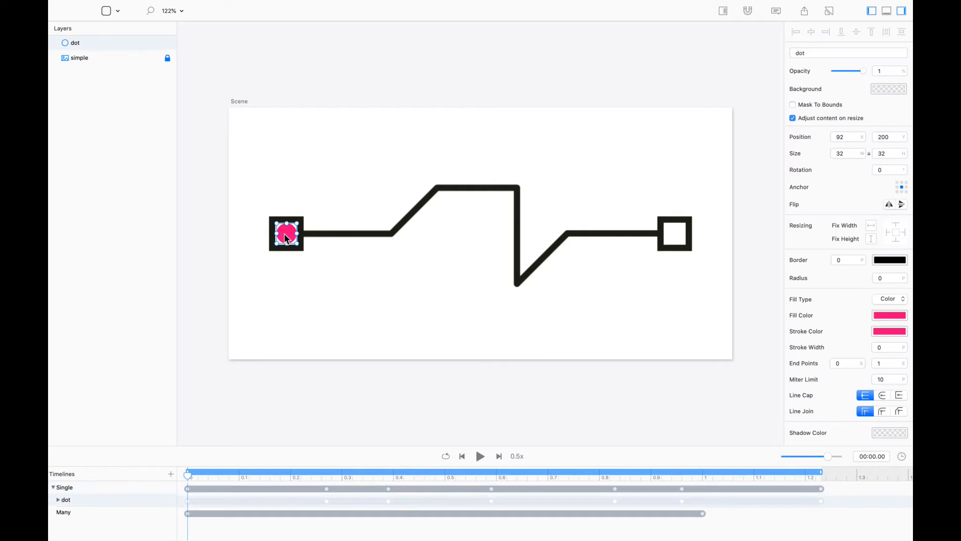
{"action": "left_click", "coordinate": [109, 509]}
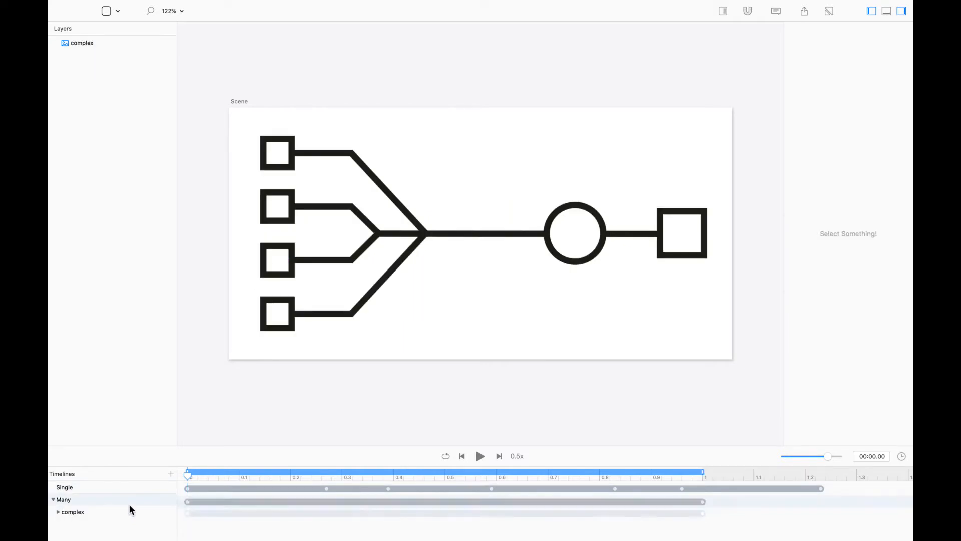
{"action": "key", "text": "ctrl+v"}
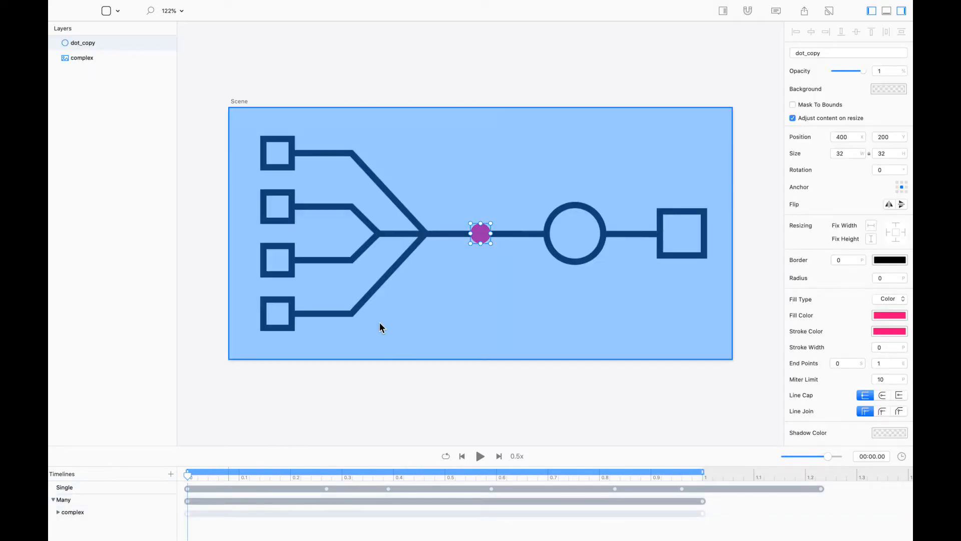
{"action": "left_click_drag", "start_coordinate": [483, 229], "coordinate": [483, 229]}
- Turn on Relative Mode and delete the complex layer's Width and Height animation from the Many timeline
{"action": "key", "text": "super+r"}
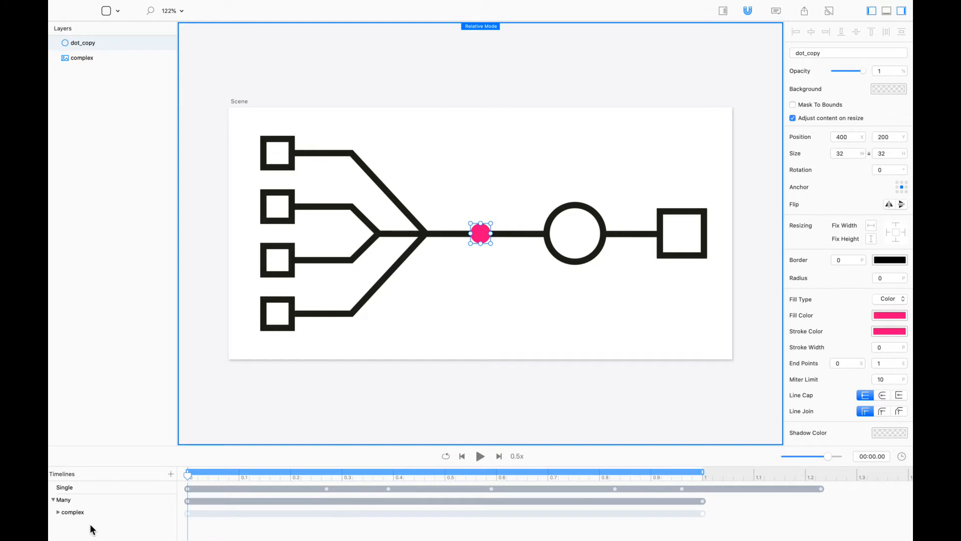
{"action": "left_click", "coordinate": [58, 511]}
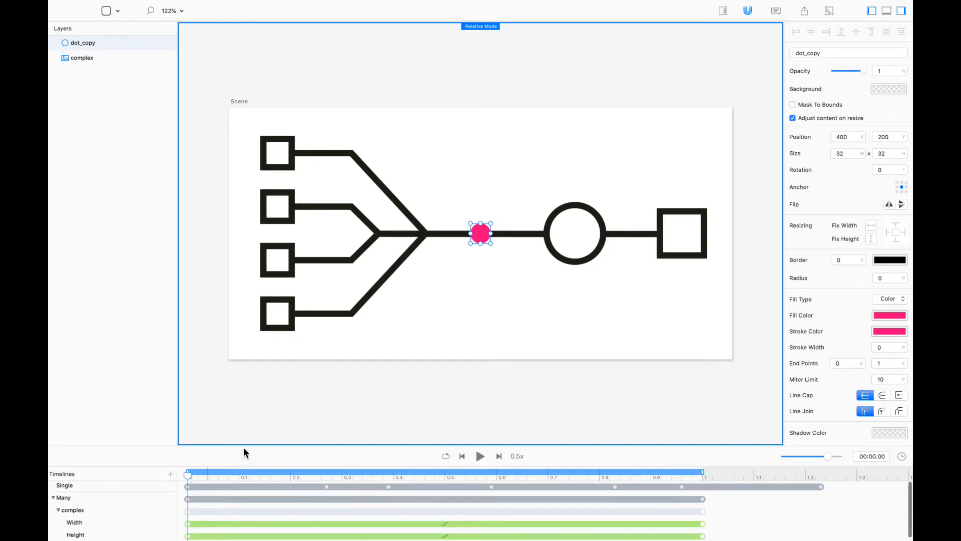
{"action": "left_click_drag", "start_coordinate": [243, 445], "coordinate": [257, 371]}
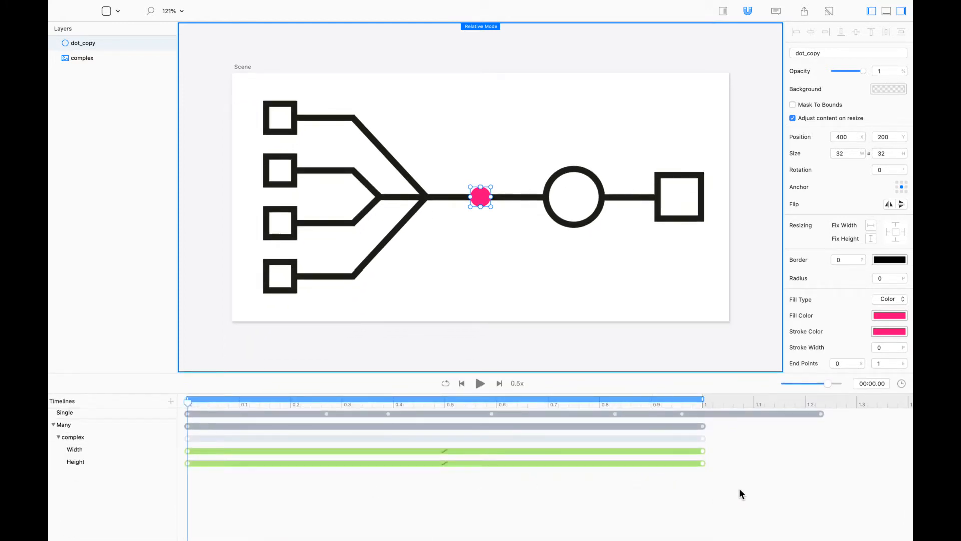
{"action": "left_click_drag", "start_coordinate": [740, 489], "coordinate": [678, 427]}
{"action": "key", "text": "BackSpace"}
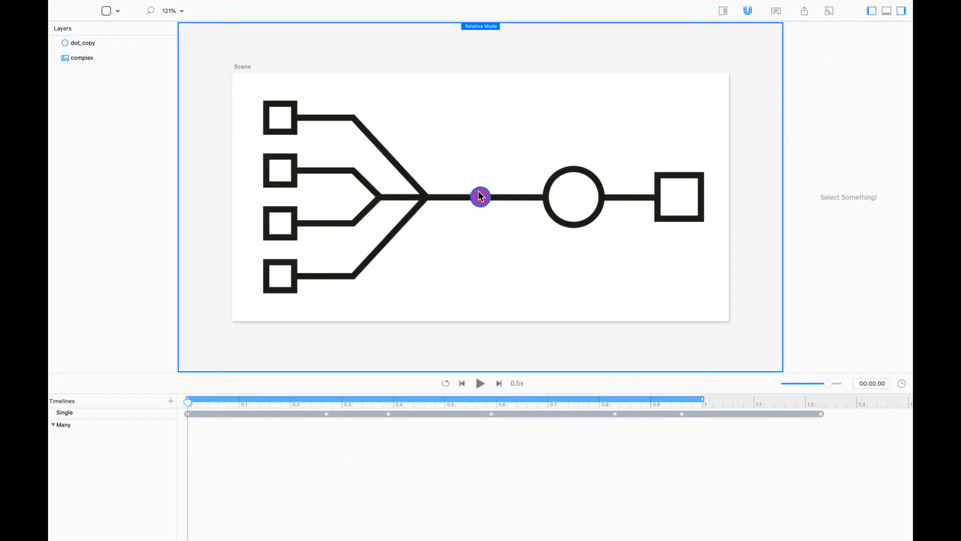
- Place the dot and three duplicates in the diagram's four small squares and left-align only the dots, leaving out the complex image
{"action": "left_click_drag", "start_coordinate": [481, 198], "coordinate": [288, 276]}
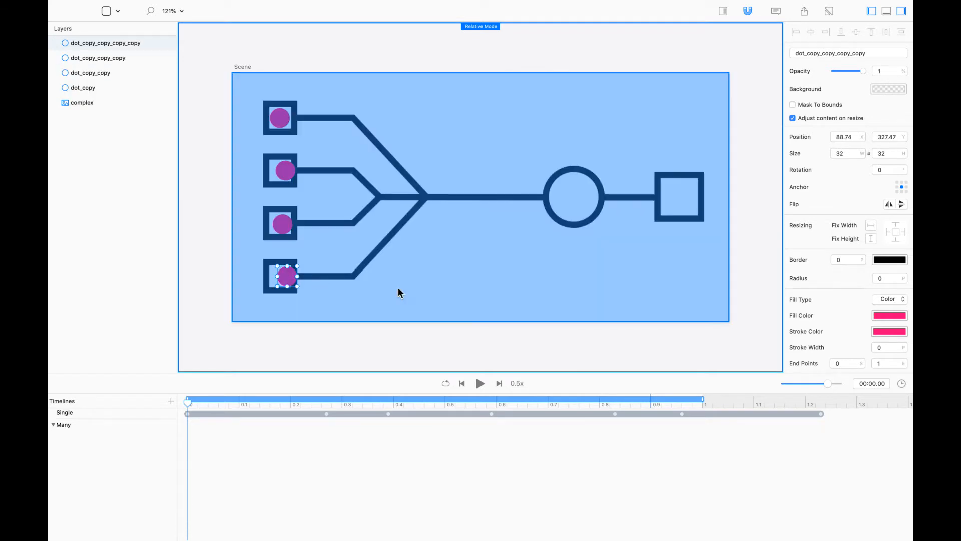
{"action": "left_click", "coordinate": [203, 315]}
{"action": "left_click_drag", "start_coordinate": [201, 317], "coordinate": [330, 100]}
{"action": "left_click", "coordinate": [796, 32]}
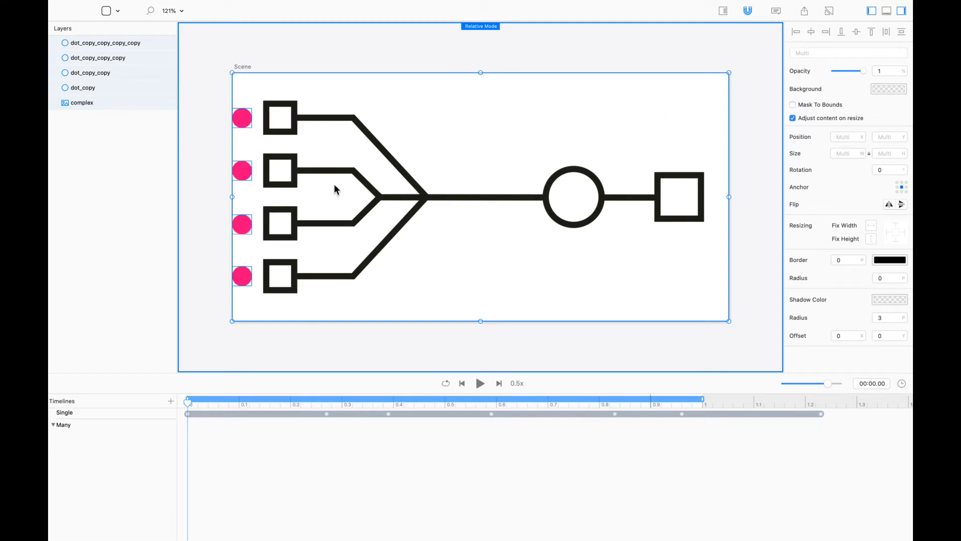
{"action": "key", "text": "super+z"}
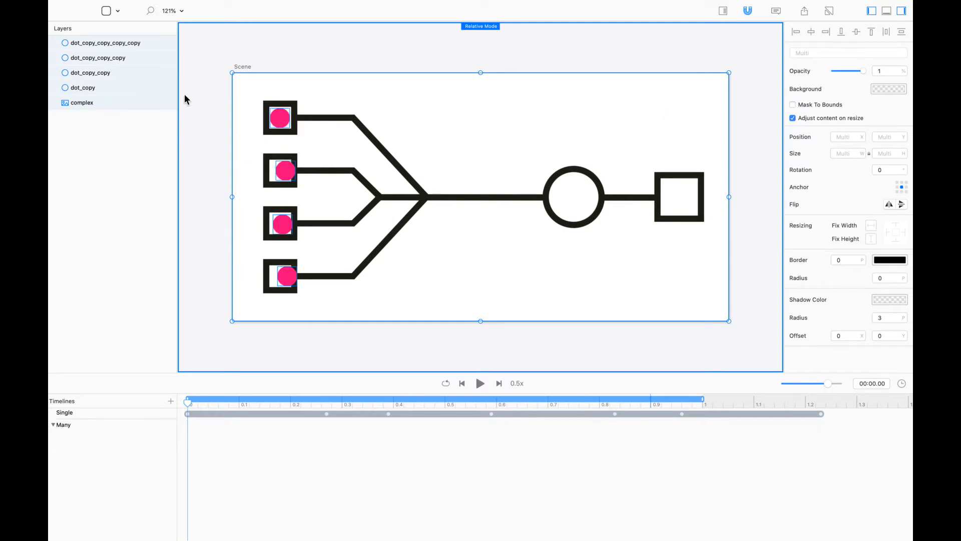
{"action": "left_click", "coordinate": [101, 101], "text": "super"}
{"action": "left_click", "coordinate": [796, 31]}
- Lock the complex image layer behind the dots
{"action": "left_click", "coordinate": [344, 103]}
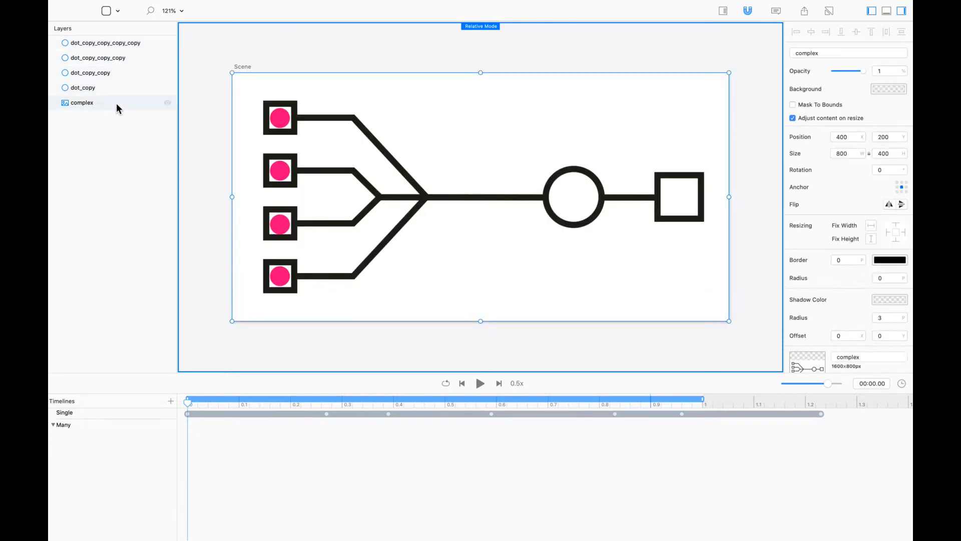
{"action": "right_click", "coordinate": [159, 103]}
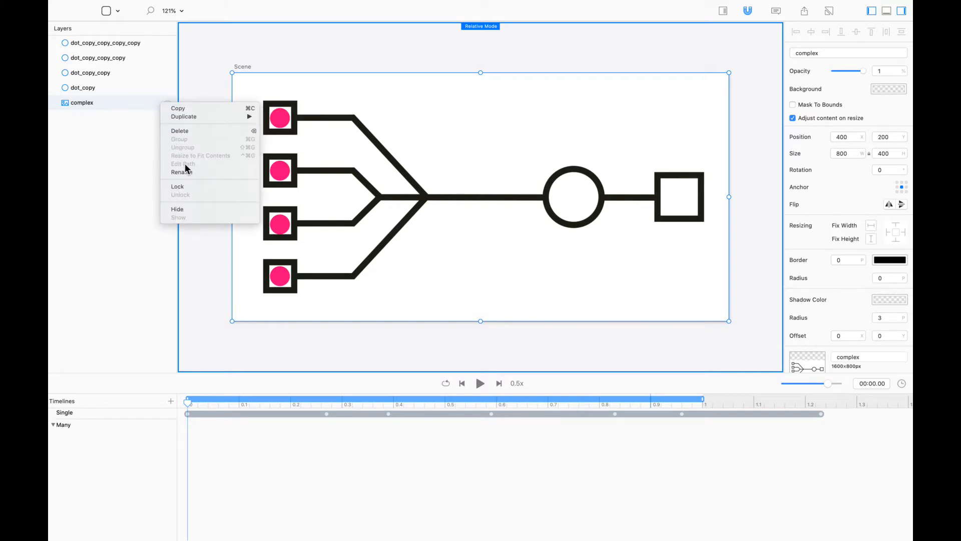
{"action": "left_click", "coordinate": [191, 188]}
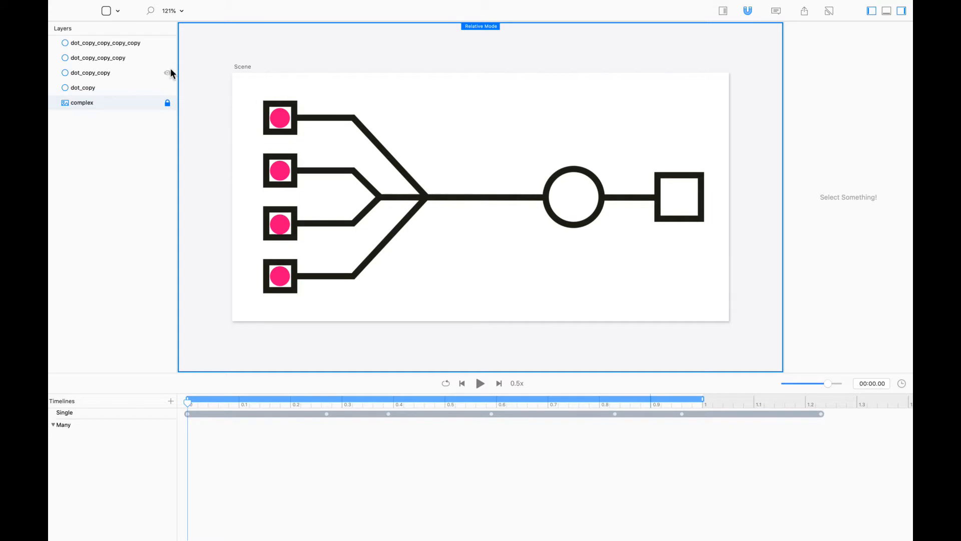
- Rename the layers of the dots in the upper two squares dot0 and dot1, from the top down
{"action": "left_click", "coordinate": [113, 89]}
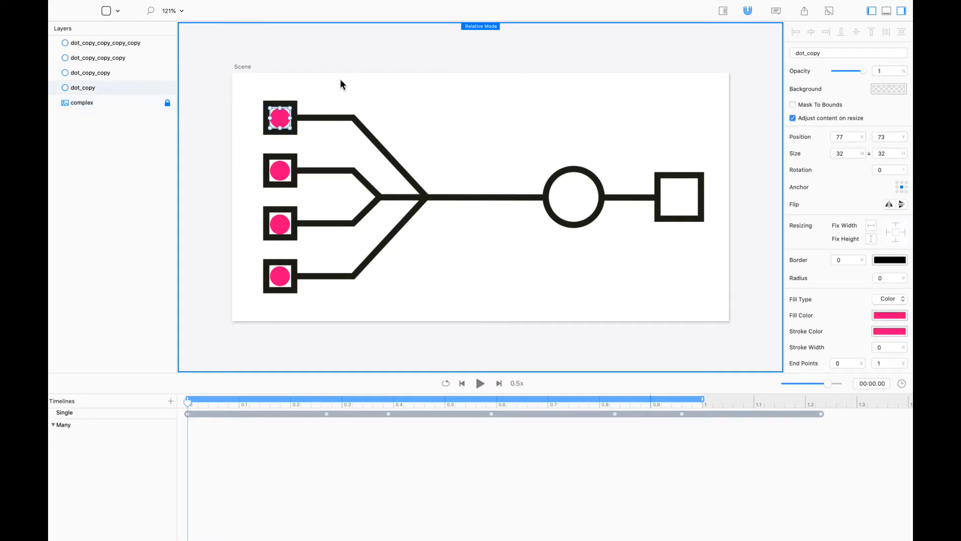
{"action": "key", "text": "Return"}
{"action": "type", "text": "dot"}
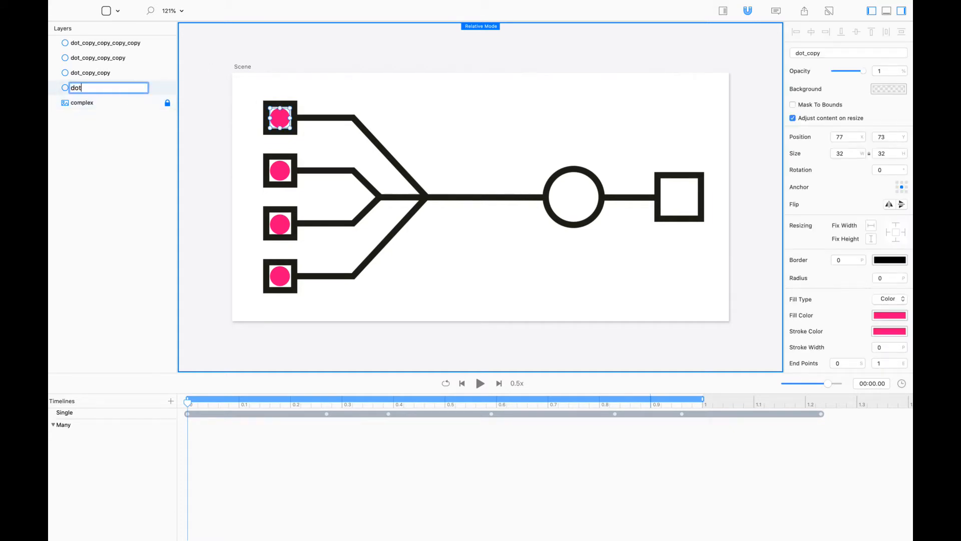
{"action": "type", "text": "0"}
{"action": "key", "text": "Return"}
{"action": "left_click", "coordinate": [118, 75]}
{"action": "key", "text": "Return"}
{"action": "type", "text": "dot1"}
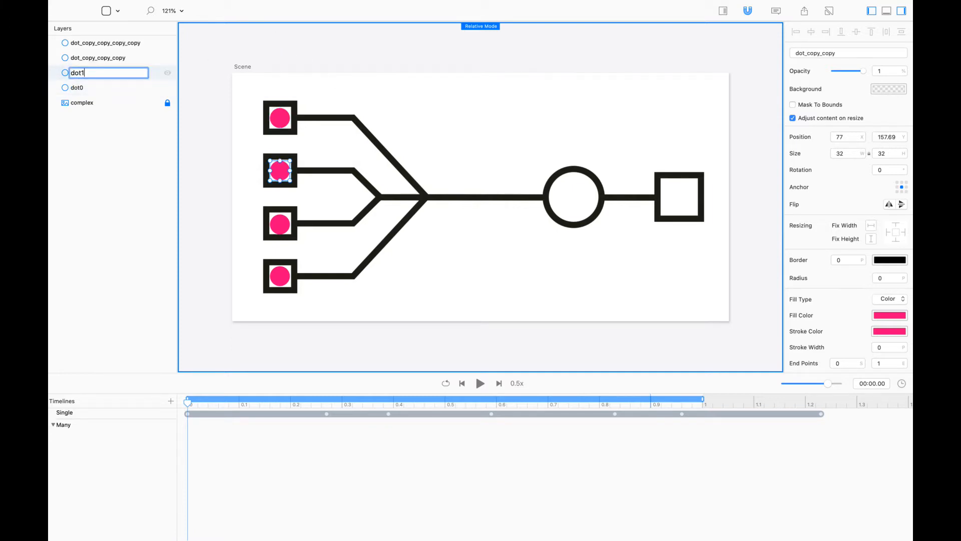
{"action": "key", "text": "Return"}
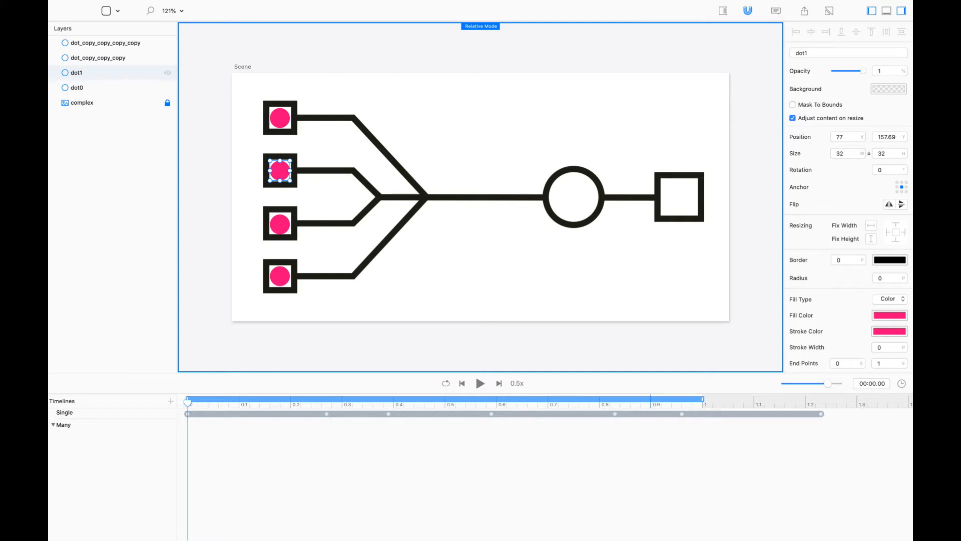
- Rename the layers of the dots in the lower two squares dot2 and dot3, from the top down
{"action": "double_click", "coordinate": [98, 58]}
{"action": "type", "text": "dot2"}
{"action": "key", "text": "Return"}
{"action": "double_click", "coordinate": [105, 43]}
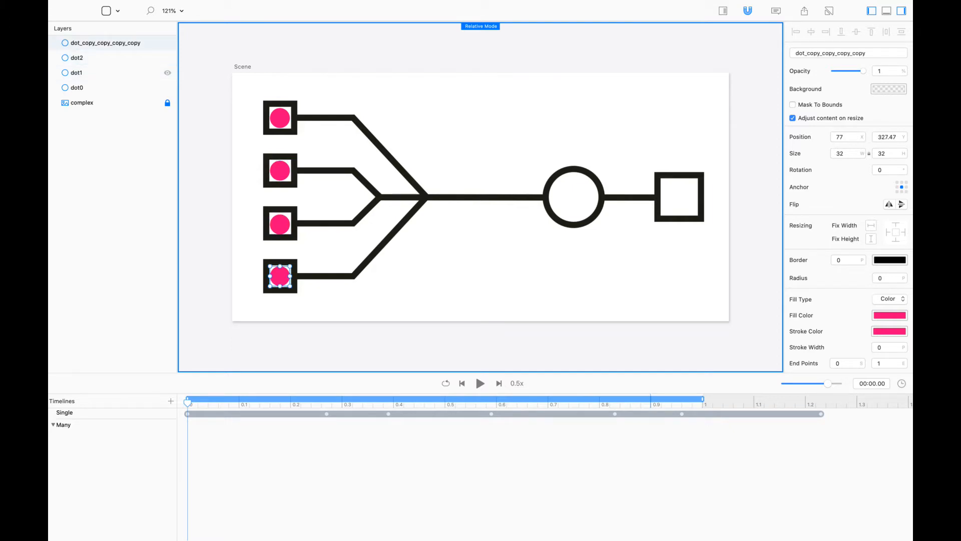
{"action": "type", "text": "dot3"}
{"action": "key", "text": "Return"}
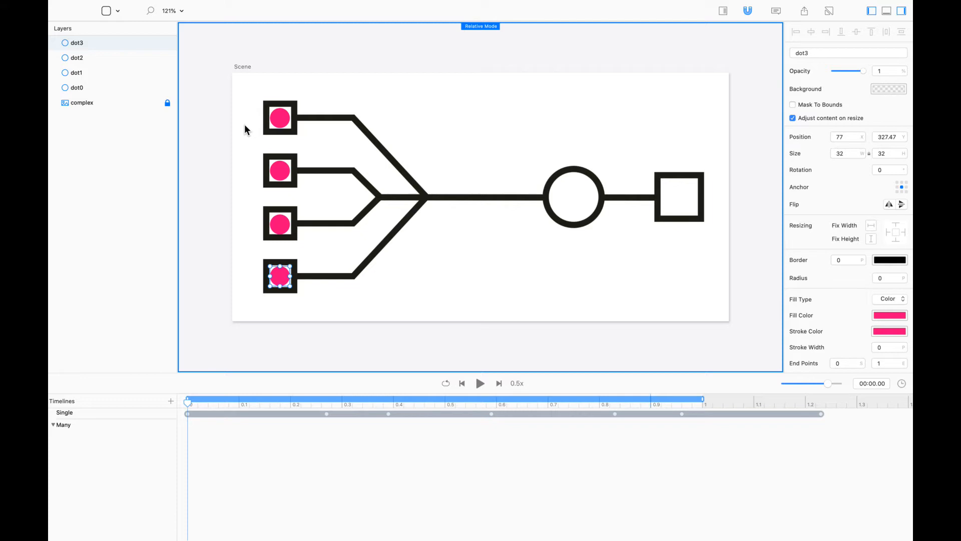
- Turn off Relative Mode and undo the trial moves of the four dots over to the large end square
{"action": "left_click_drag", "start_coordinate": [225, 90], "coordinate": [678, 275]}
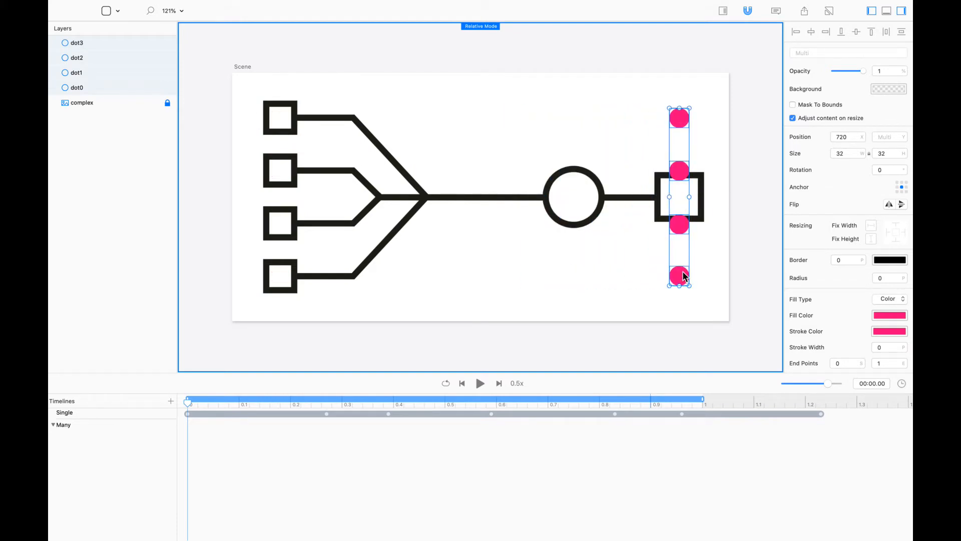
{"action": "key", "text": "super+z"}
{"action": "key", "text": "super+r"}
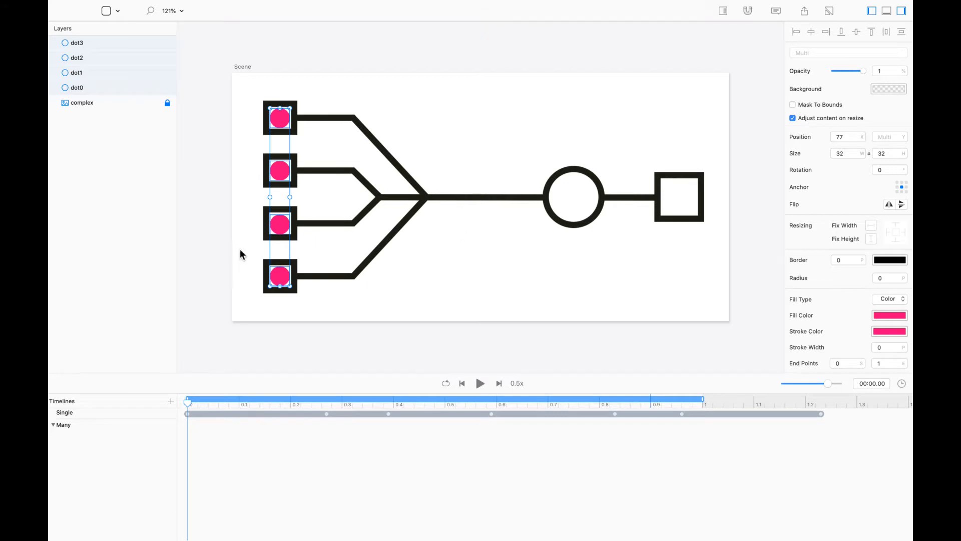
{"action": "left_click_drag", "start_coordinate": [279, 285], "coordinate": [679, 261]}
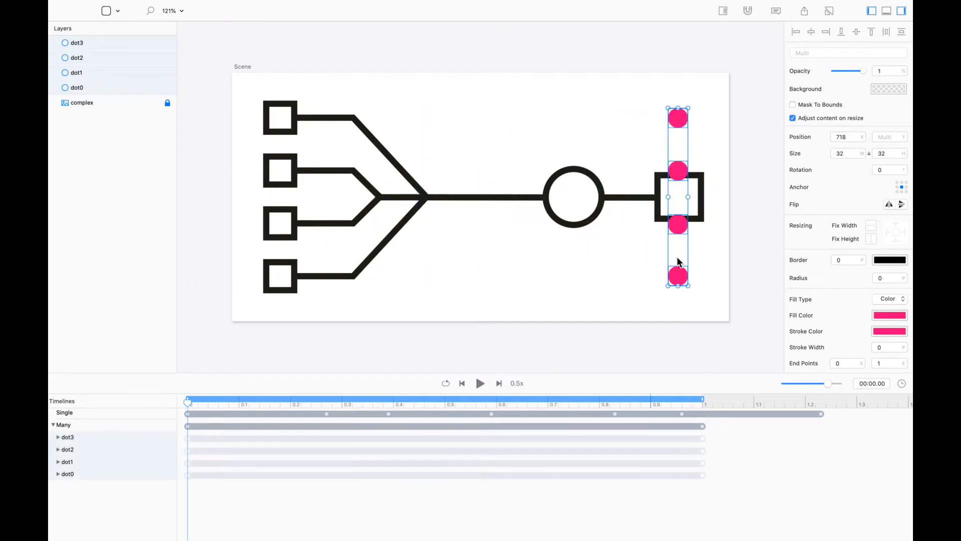
{"action": "key", "text": "super+z"}
- At 1 second, move all four dots into the large end square at X 720 and Y 200
{"action": "left_click_drag", "start_coordinate": [187, 401], "coordinate": [748, 383]}
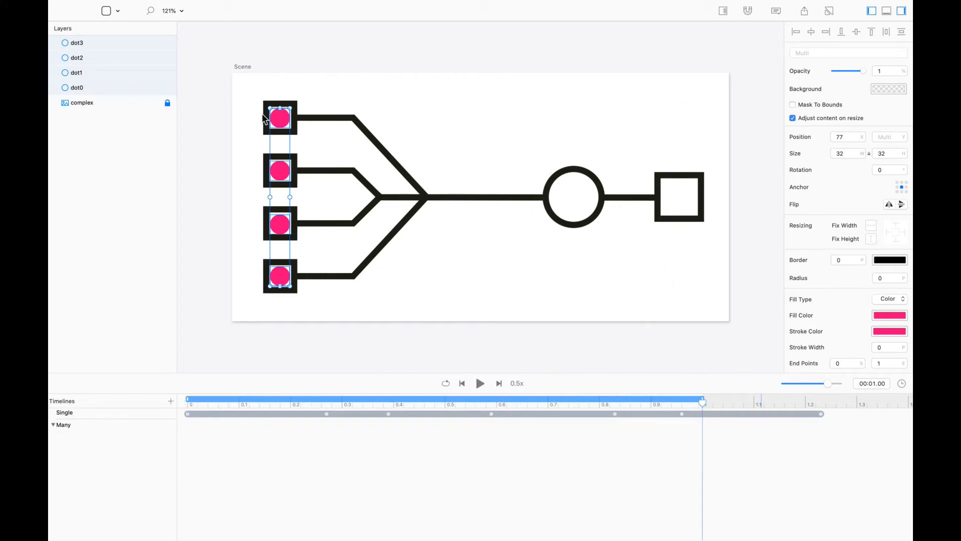
{"action": "left_click_drag", "start_coordinate": [284, 122], "coordinate": [680, 136]}
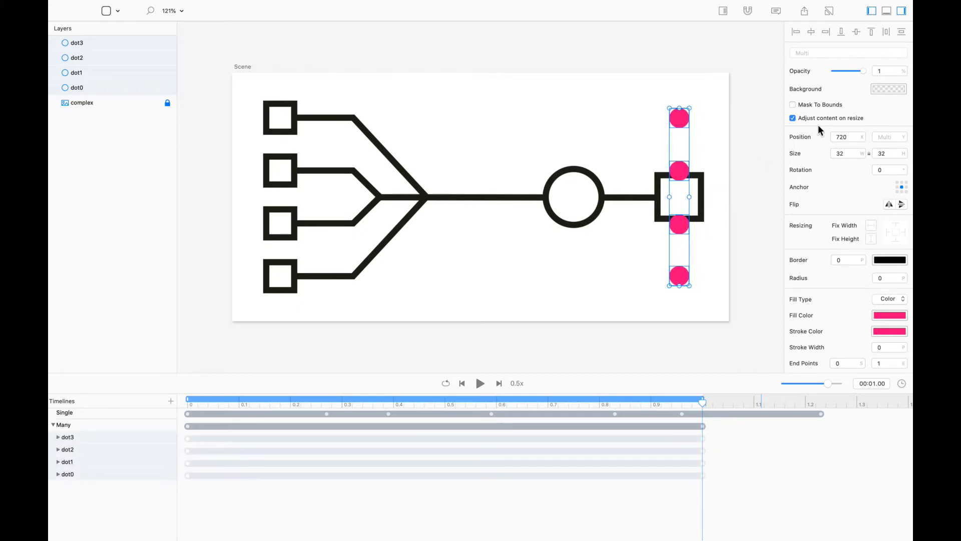
{"action": "left_click", "coordinate": [887, 136]}
{"action": "type", "text": "200"}
{"action": "key", "text": "Return"}
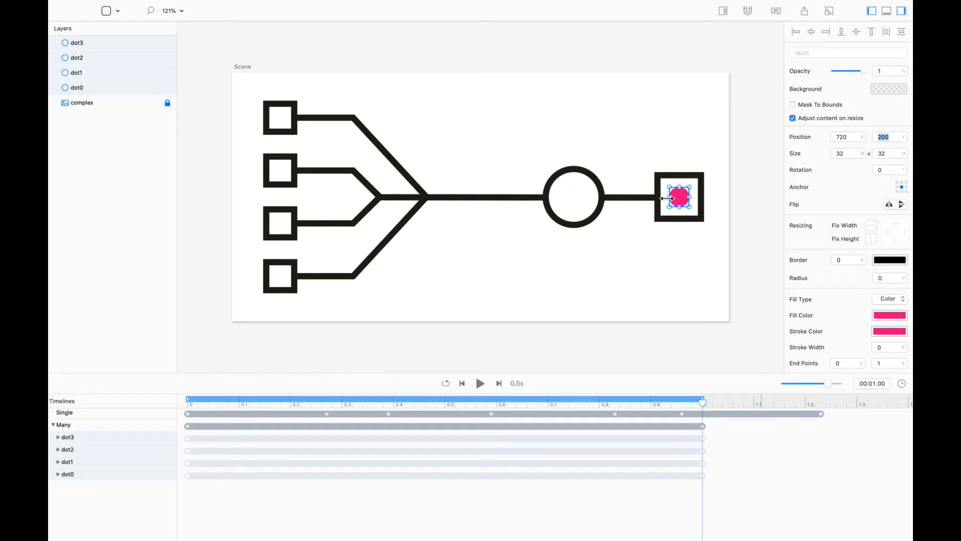
{"action": "left_click", "coordinate": [745, 201]}
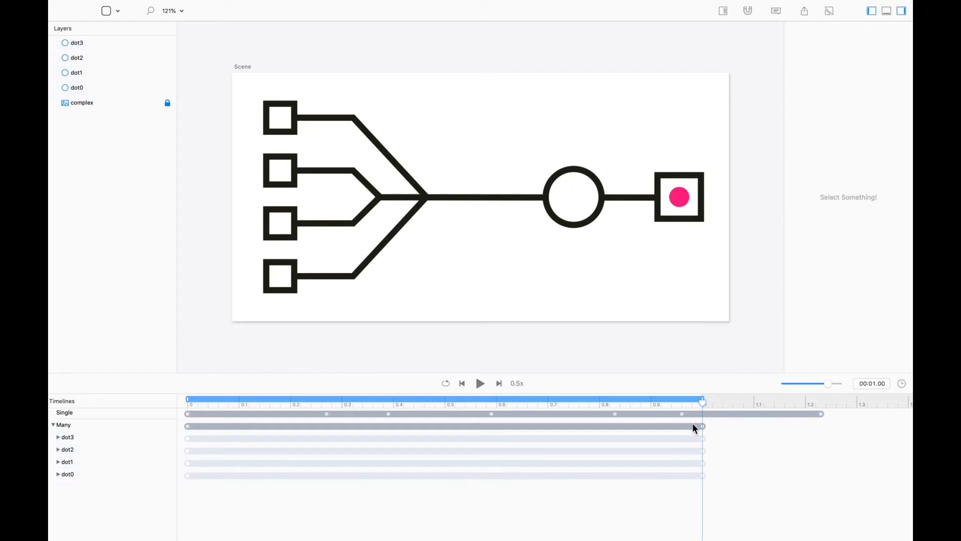
- Expand every dot's X and Y properties under the Many timeline and enlarge the timeline area
{"action": "mouse_move", "coordinate": [701, 405]}
{"action": "left_mouse_down"}
{"action": "mouse_move", "coordinate": [265, 409]}
{"action": "mouse_move", "coordinate": [700, 417]}
{"action": "left_mouse_up"}
{"action": "left_click", "coordinate": [53, 425], "text": "alt"}
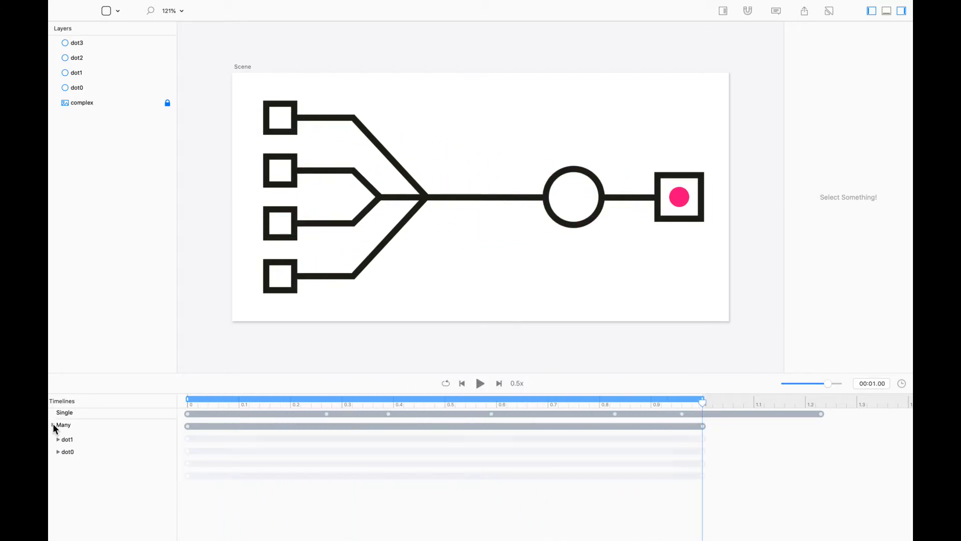
{"action": "left_click_drag", "start_coordinate": [105, 373], "coordinate": [101, 286]}
- Set the easing of all four dots' X animations to Linear
{"action": "left_click", "coordinate": [188, 364]}
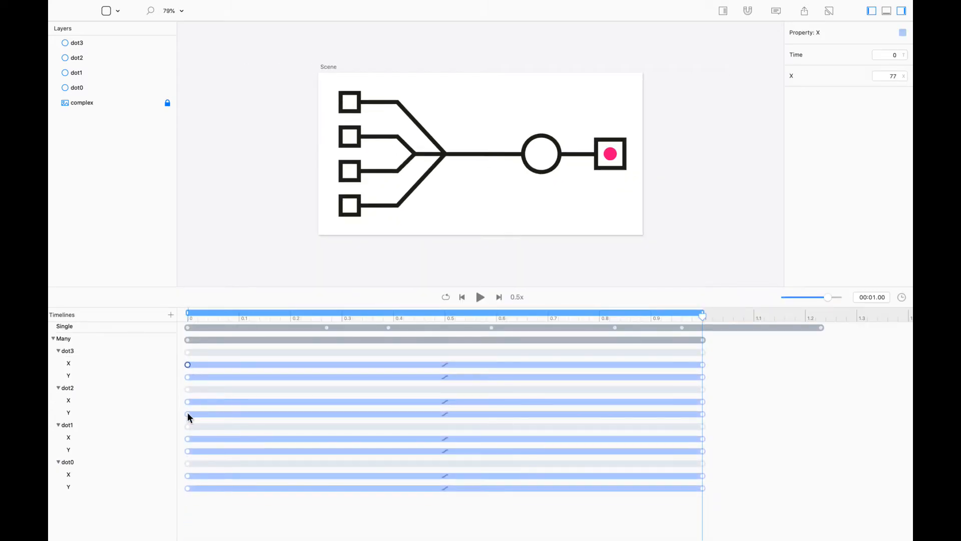
{"action": "left_click", "coordinate": [188, 401], "text": "shift"}
{"action": "left_click", "coordinate": [188, 438], "text": "shift"}
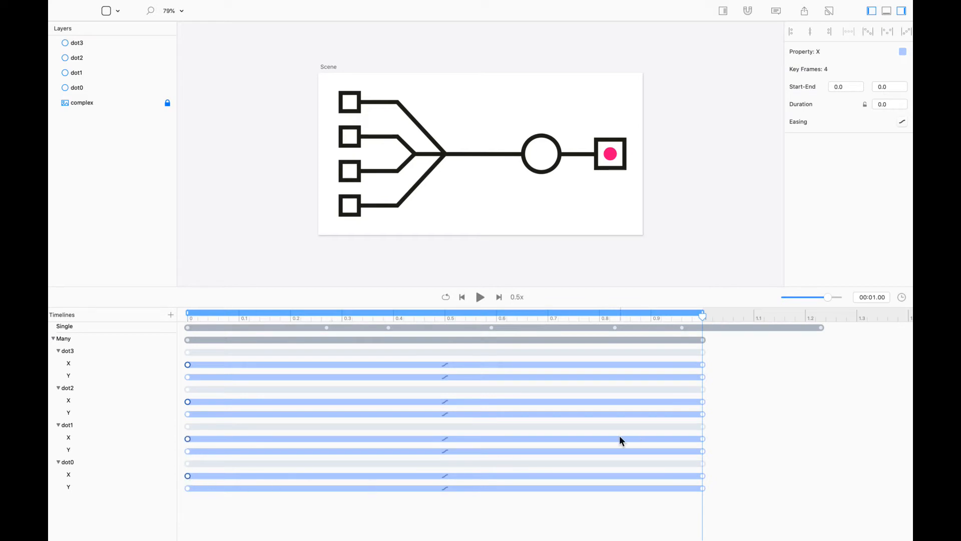
{"action": "left_click", "coordinate": [901, 122]}
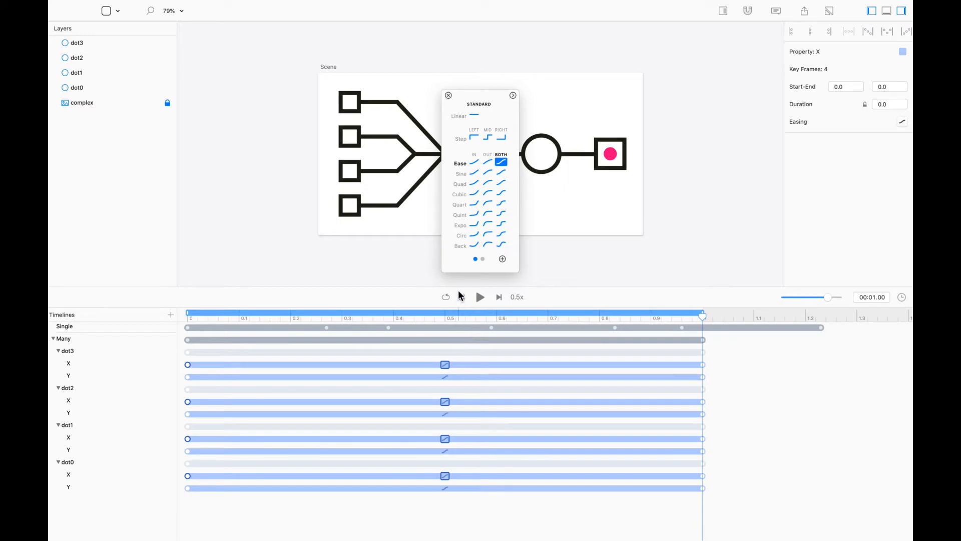
{"action": "left_click", "coordinate": [474, 116]}
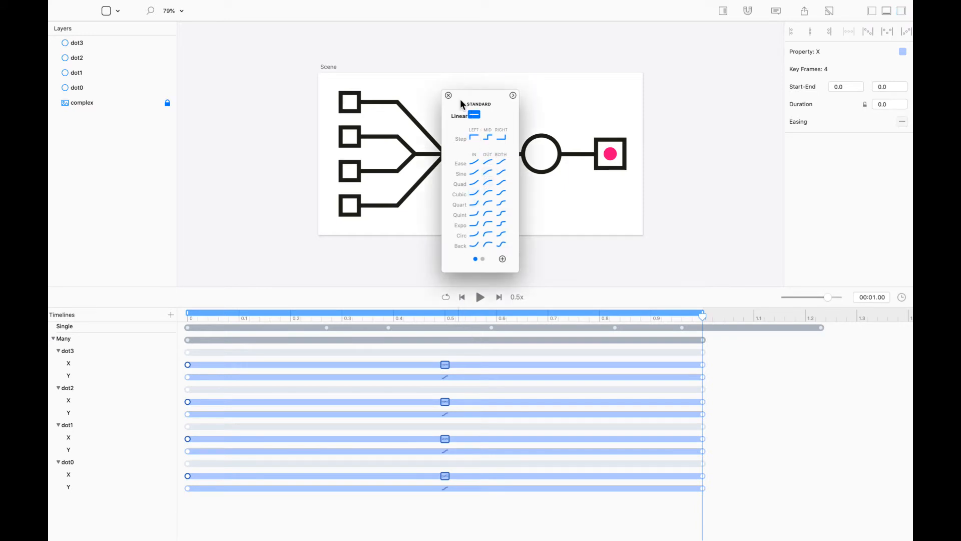
{"action": "left_click", "coordinate": [448, 96]}
{"action": "left_click", "coordinate": [249, 148]}
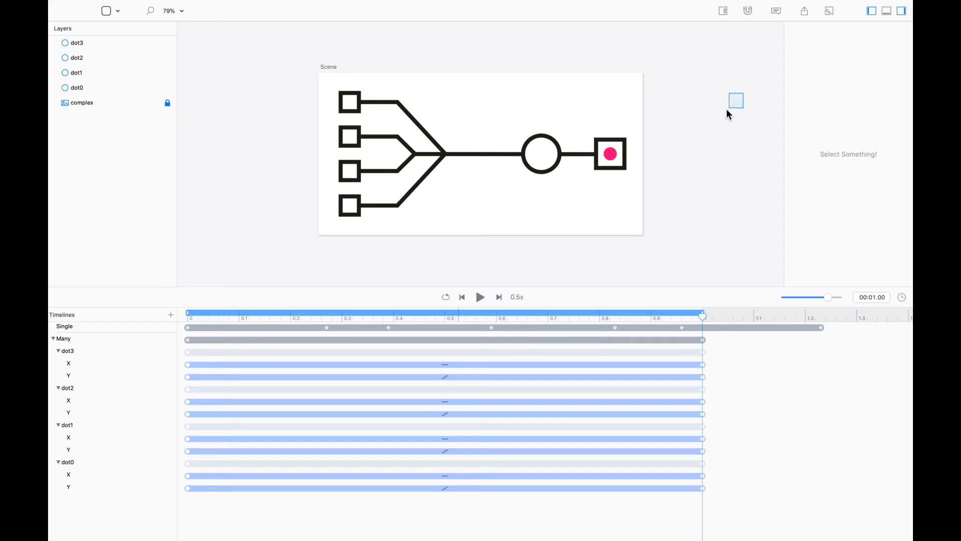
- At 0.81 seconds, set the Y position of all four dots to 200 at the circle's exit
{"action": "left_click_drag", "start_coordinate": [729, 110], "coordinate": [588, 207]}
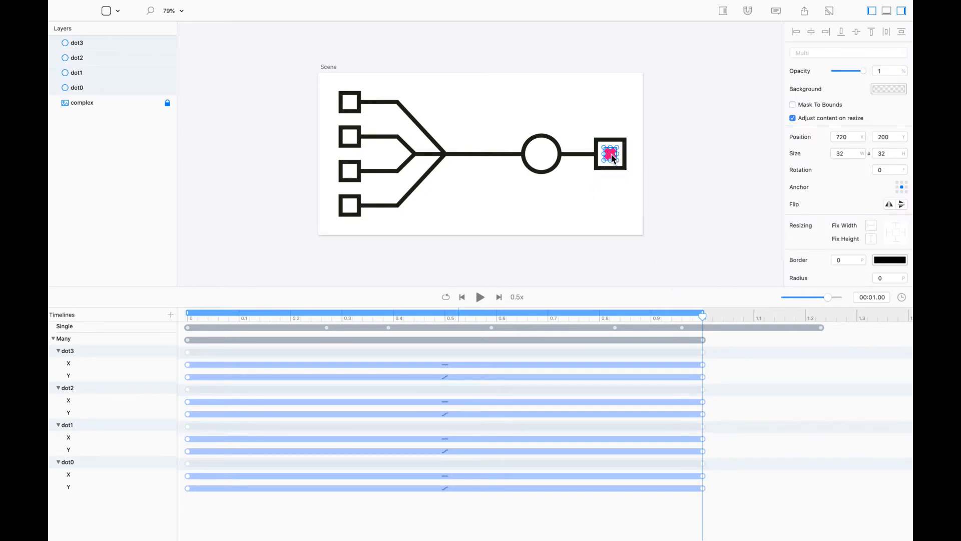
{"action": "left_click_drag", "start_coordinate": [611, 154], "coordinate": [560, 155]}
{"action": "key", "text": "super+z"}
{"action": "left_click_drag", "start_coordinate": [702, 319], "coordinate": [604, 318]}
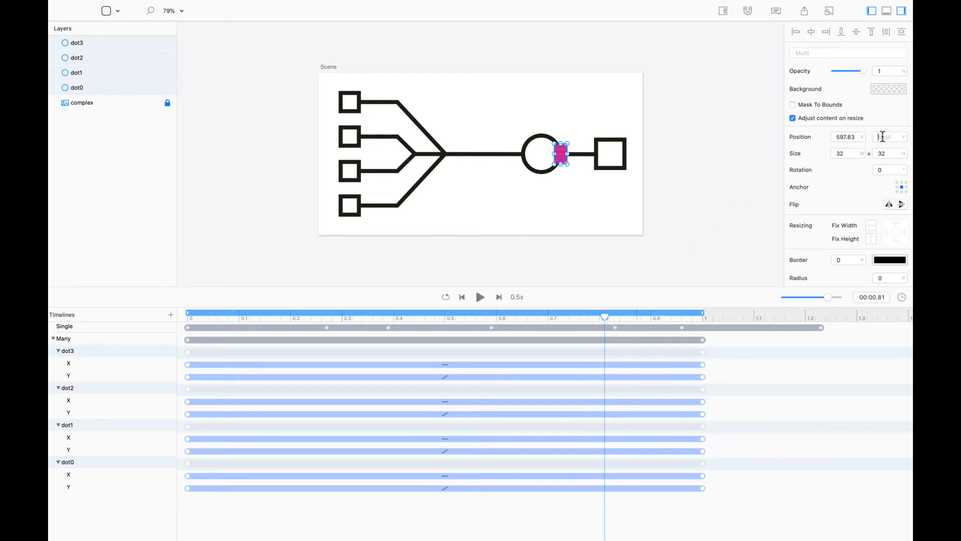
{"action": "type", "text": "200"}
{"action": "key", "text": "Return"}
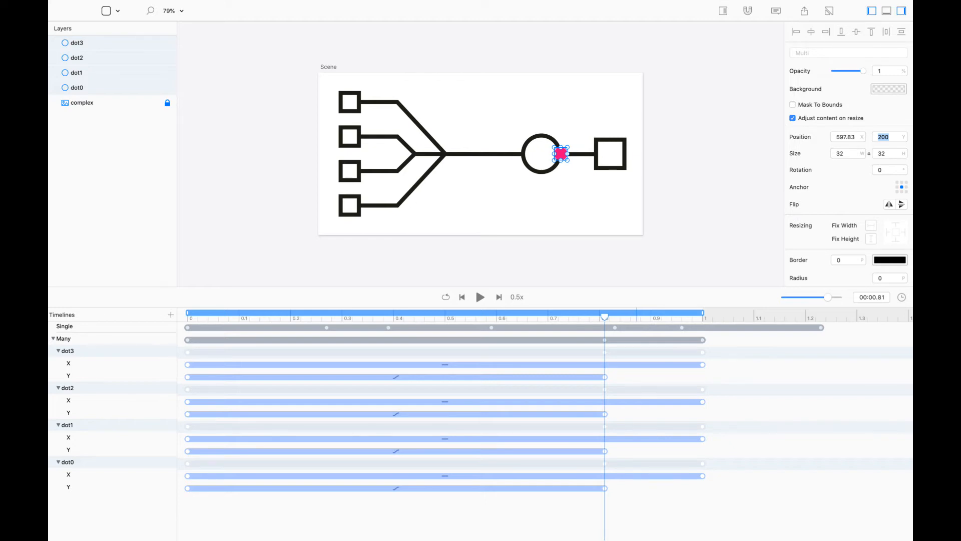
- At 0.74 seconds, place dot3 on the circle's upper edge at Y 158 and dot2 on its lower edge at Y 244
{"action": "left_click_drag", "start_coordinate": [606, 316], "coordinate": [566, 321]}
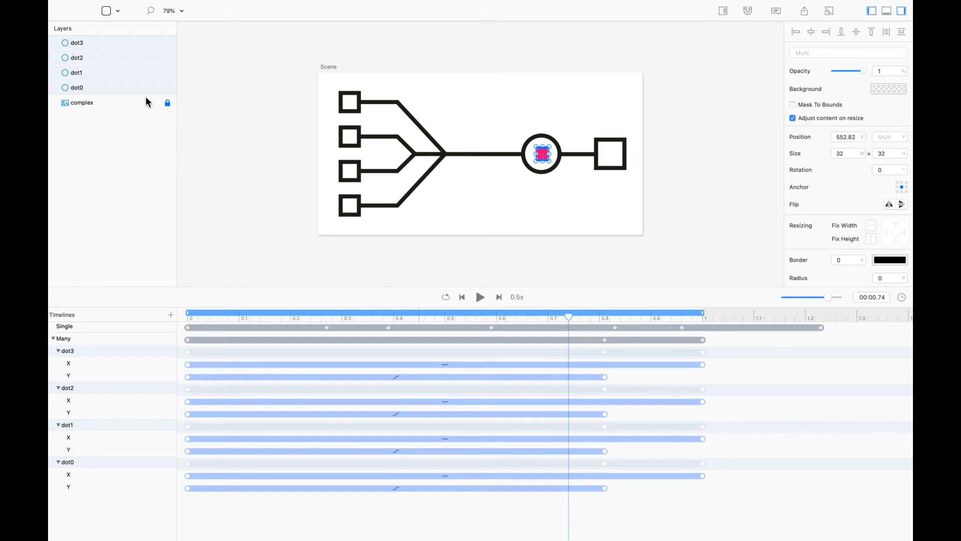
{"action": "left_click", "coordinate": [108, 89]}
{"action": "left_click", "coordinate": [107, 59], "text": "super"}
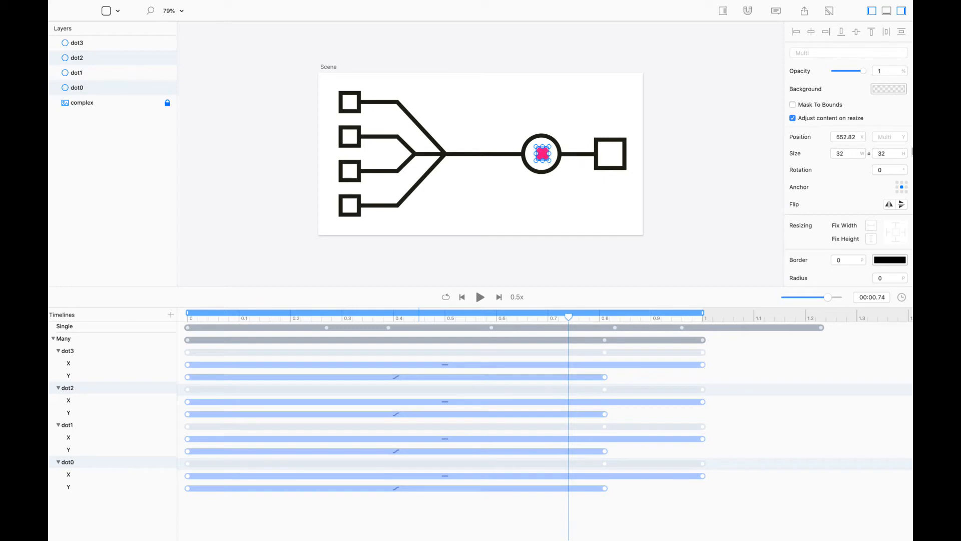
{"action": "left_click_drag", "start_coordinate": [542, 152], "coordinate": [541, 135]}
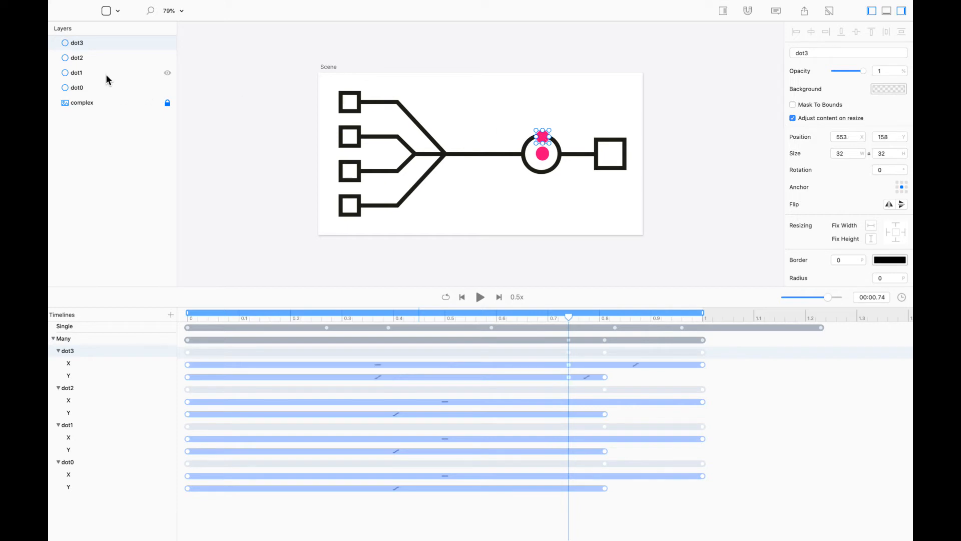
{"action": "left_click", "coordinate": [104, 57]}
{"action": "left_click_drag", "start_coordinate": [545, 155], "coordinate": [543, 171]}
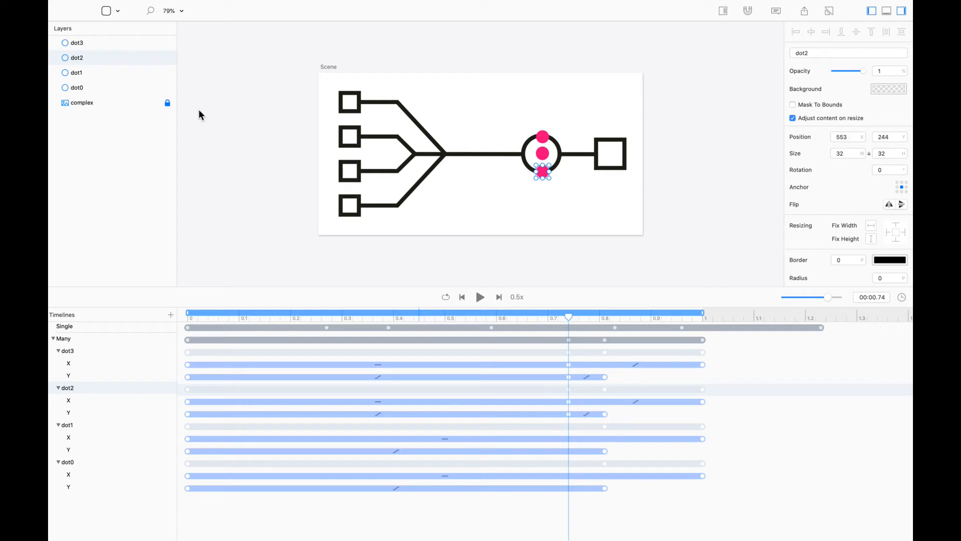
- Align dot1 vertically with dot3 on the circle's upper edge and dot0 with dot2 on its lower edge
{"action": "left_click", "coordinate": [89, 71]}
{"action": "left_click", "coordinate": [95, 42], "text": "super"}
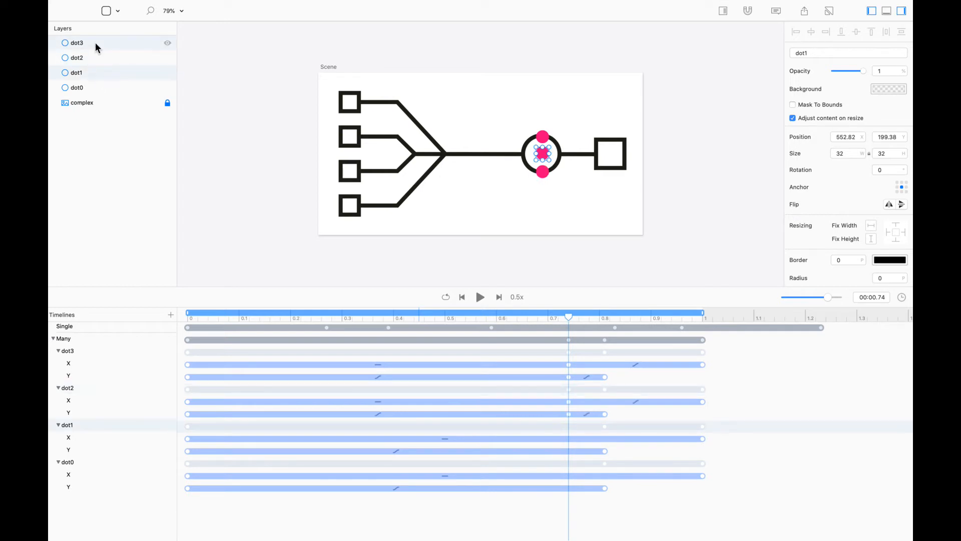
{"action": "left_click", "coordinate": [872, 29]}
{"action": "left_click", "coordinate": [542, 153]}
{"action": "left_click", "coordinate": [542, 169], "text": "super"}
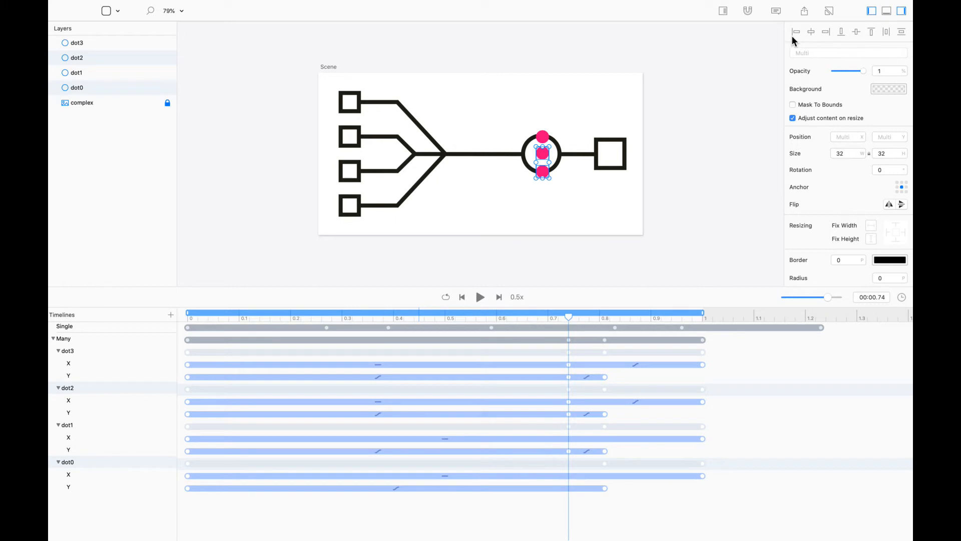
{"action": "left_click", "coordinate": [842, 31]}
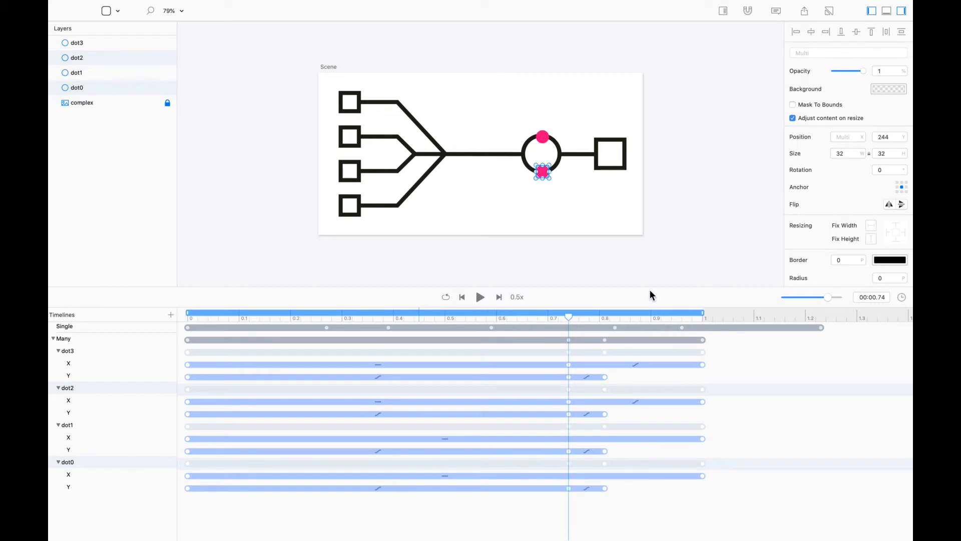
- Delete the X keyframes of dot3 and dot2 at 0.74 seconds
{"action": "mouse_move", "coordinate": [569, 318]}
{"action": "left_mouse_down"}
{"action": "mouse_move", "coordinate": [511, 319]}
{"action": "mouse_move", "coordinate": [657, 321]}
{"action": "mouse_move", "coordinate": [530, 320]}
{"action": "mouse_move", "coordinate": [601, 320]}
{"action": "mouse_move", "coordinate": [566, 319]}
{"action": "left_mouse_up"}
{"action": "left_click", "coordinate": [568, 401]}
{"action": "left_click", "coordinate": [569, 364], "text": "shift"}
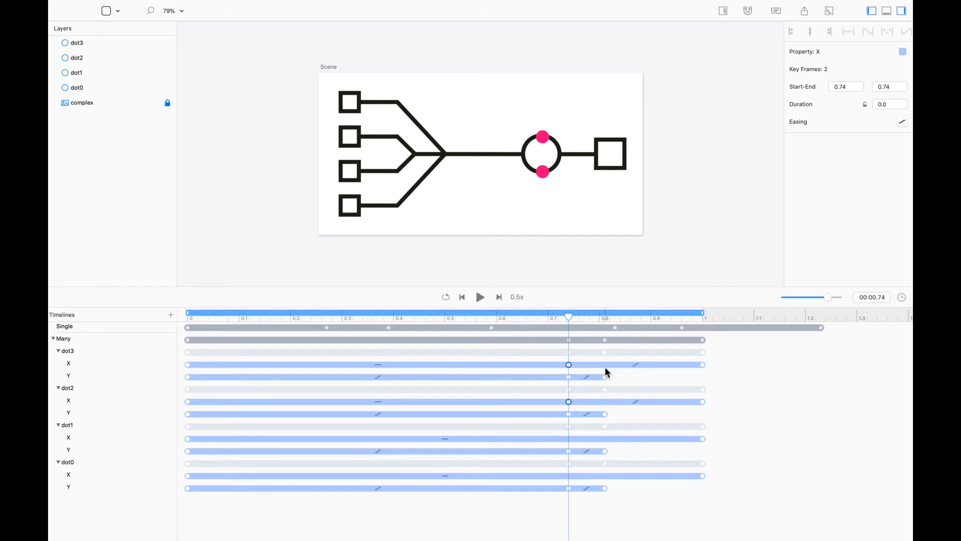
{"action": "left_click", "coordinate": [580, 398]}
{"action": "left_click", "coordinate": [568, 402]}
{"action": "left_click", "coordinate": [568, 364], "text": "shift"}
{"action": "left_click_drag", "start_coordinate": [569, 317], "coordinate": [594, 322]}
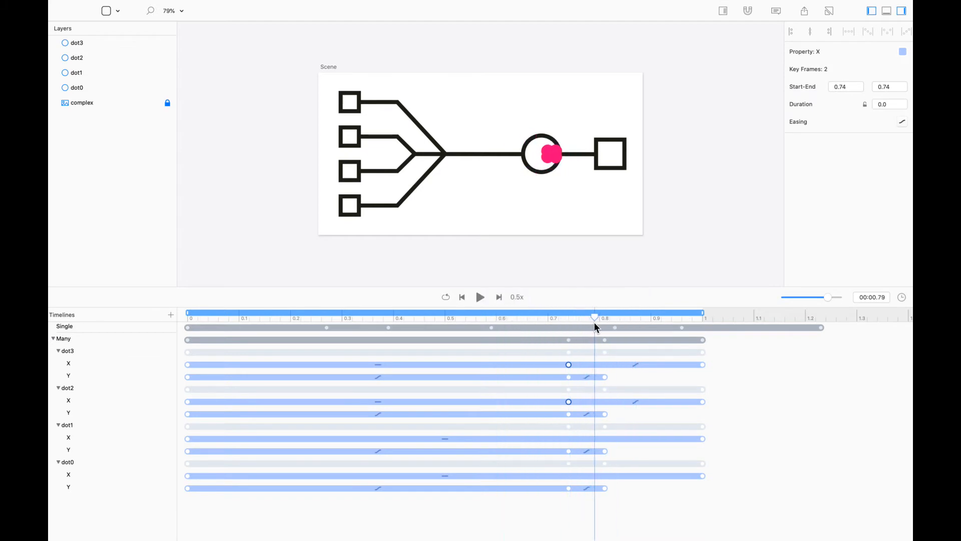
{"action": "left_click_drag", "start_coordinate": [595, 317], "coordinate": [569, 325]}
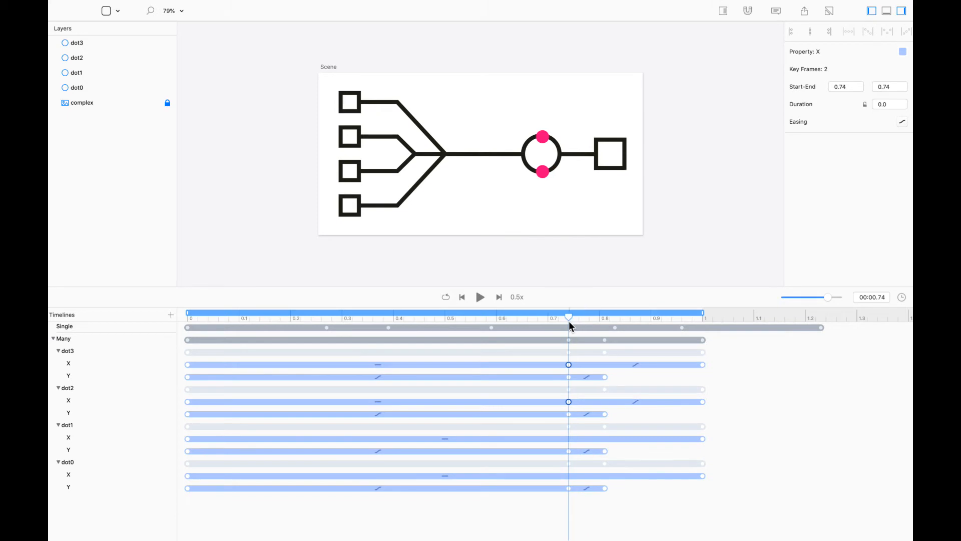
{"action": "key", "text": "BackSpace"}
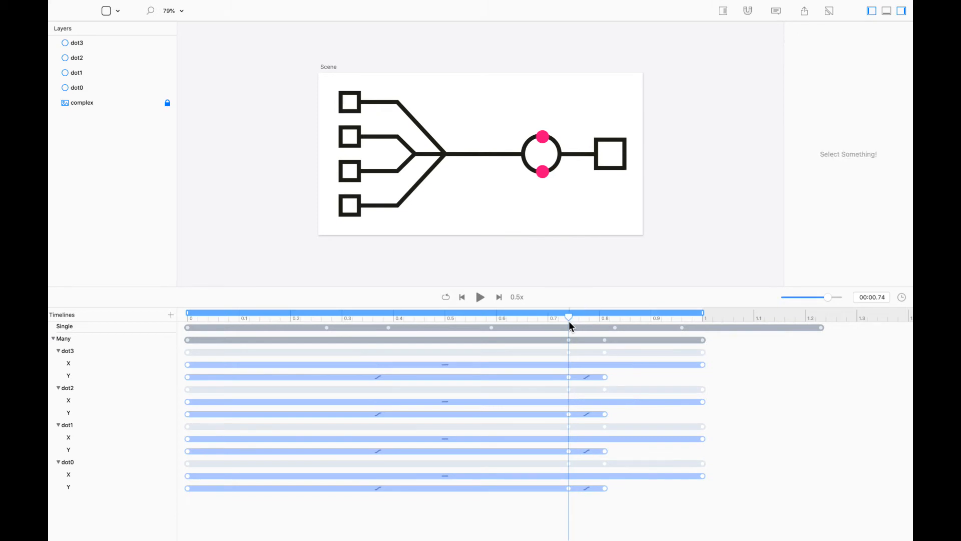
- At 0.67 seconds, set the Y position of all four dots to 200 at the circle's entry
{"action": "left_click_drag", "start_coordinate": [562, 316], "coordinate": [530, 315]}
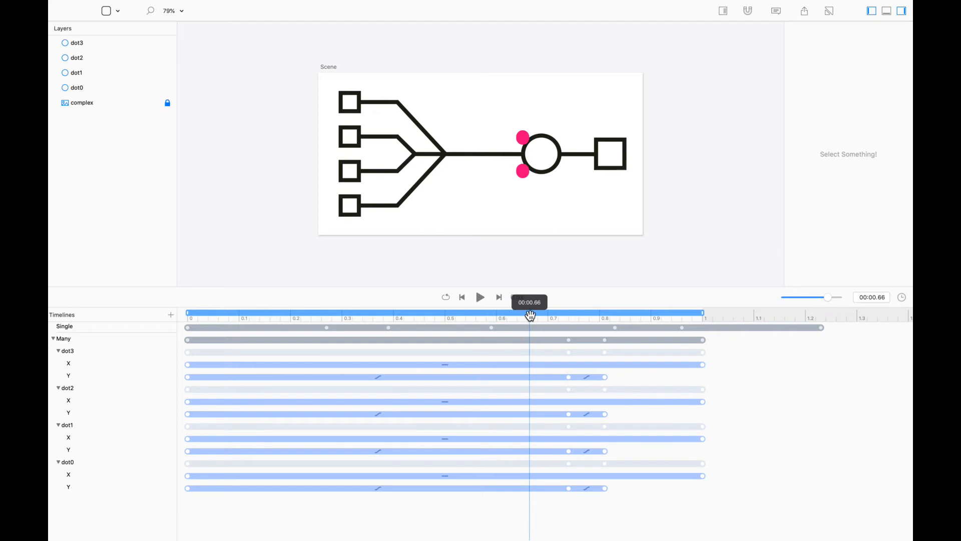
{"action": "left_click_drag", "start_coordinate": [529, 316], "coordinate": [532, 317]}
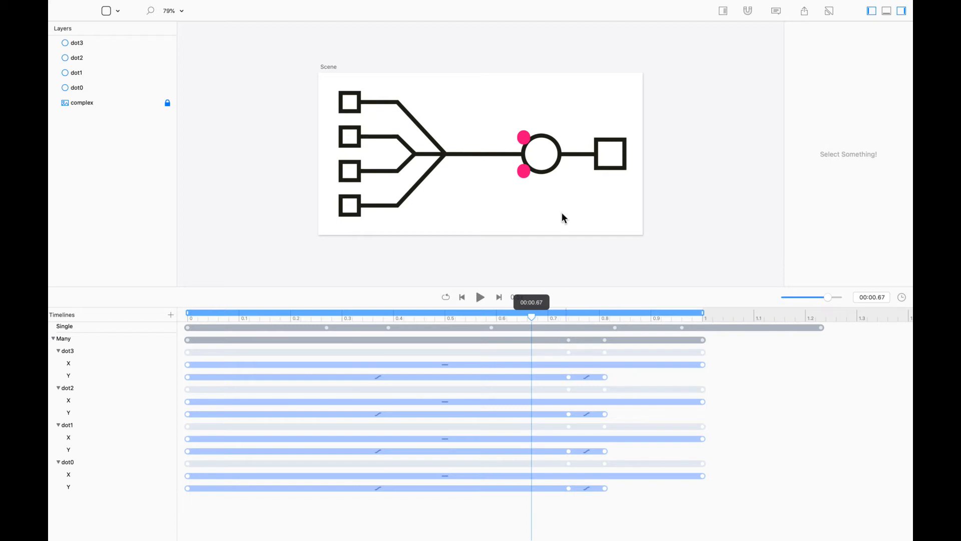
{"action": "left_click_drag", "start_coordinate": [486, 41], "coordinate": [558, 223]}
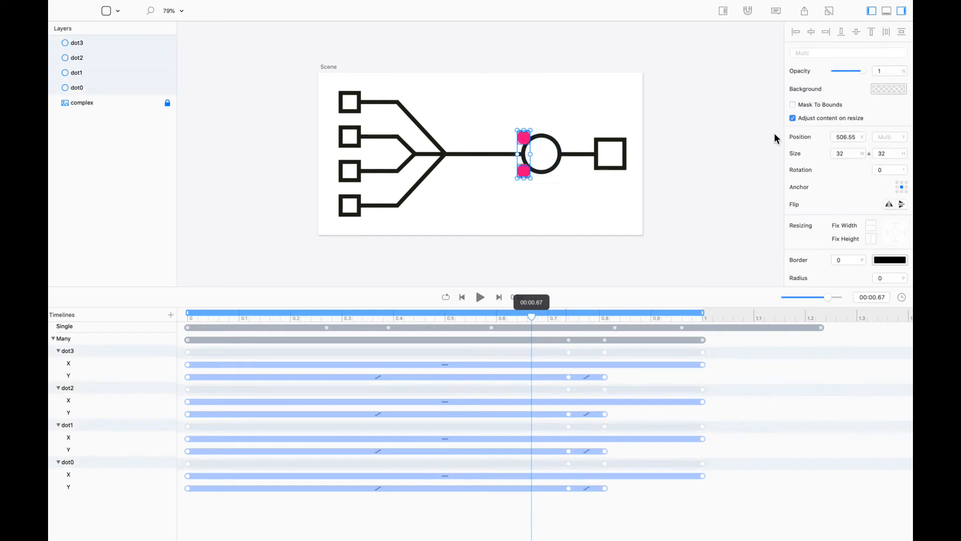
{"action": "left_click", "coordinate": [885, 137]}
{"action": "type", "text": "200"}
{"action": "key", "text": "Return"}
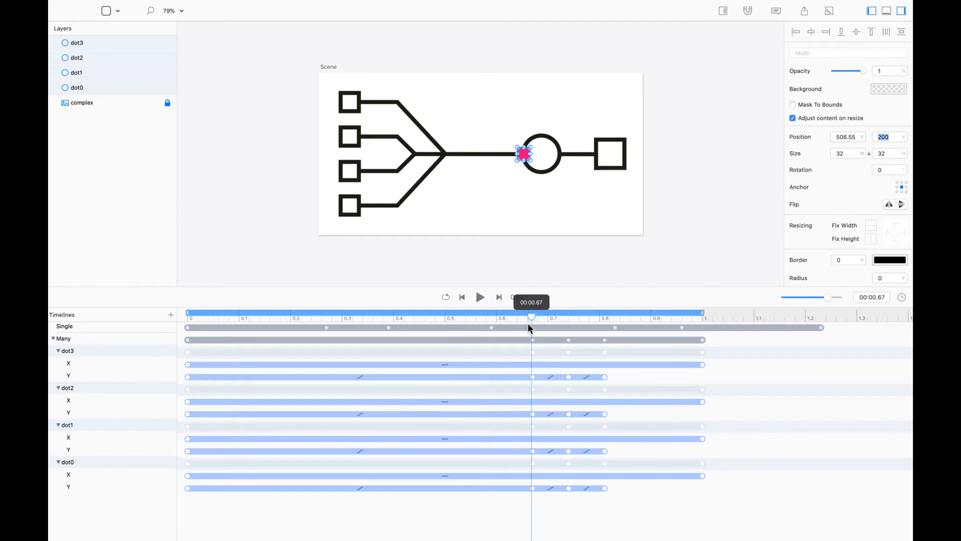
- At 0.36 seconds, set the Y position of dot0 and dot3 to 200 where the outer paths merge
{"action": "left_click_drag", "start_coordinate": [531, 317], "coordinate": [373, 331]}
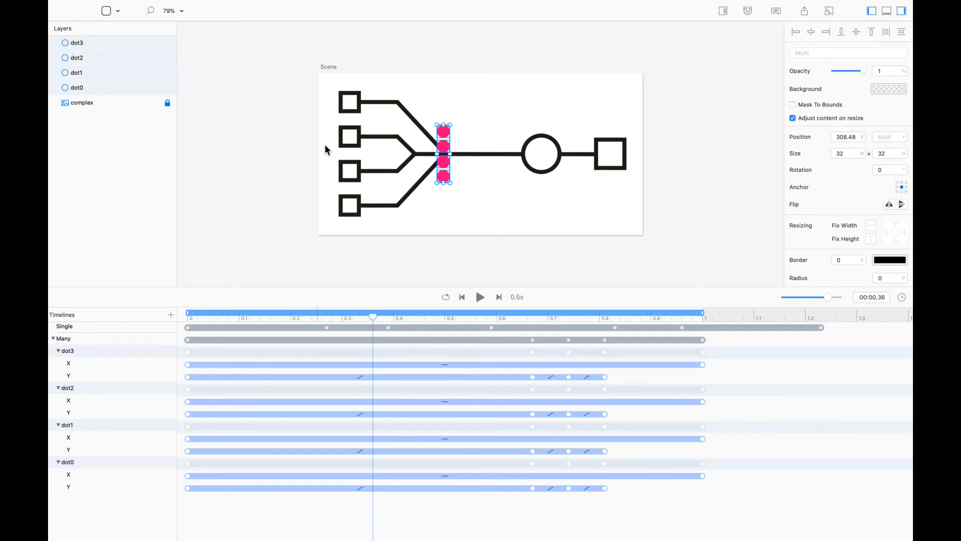
{"action": "left_click", "coordinate": [122, 140]}
{"action": "left_click", "coordinate": [110, 86]}
{"action": "left_click", "coordinate": [108, 42], "text": "shift"}
{"action": "left_click", "coordinate": [881, 137]}
{"action": "type", "text": "200"}
{"action": "key", "text": "Return"}
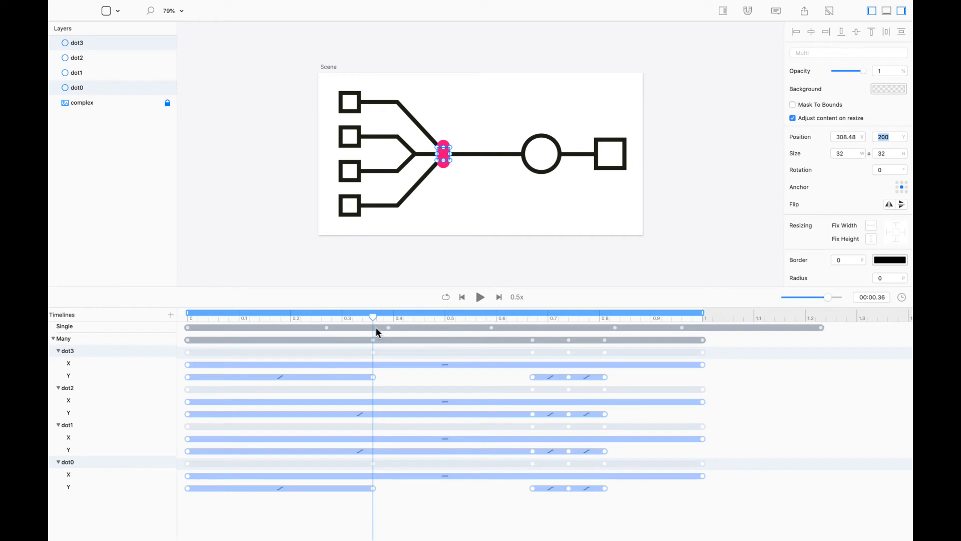
- At 0.25 seconds, set the Y position of dot1 and dot2 to 200 where the inner paths merge
{"action": "left_click_drag", "start_coordinate": [374, 317], "coordinate": [314, 316]}
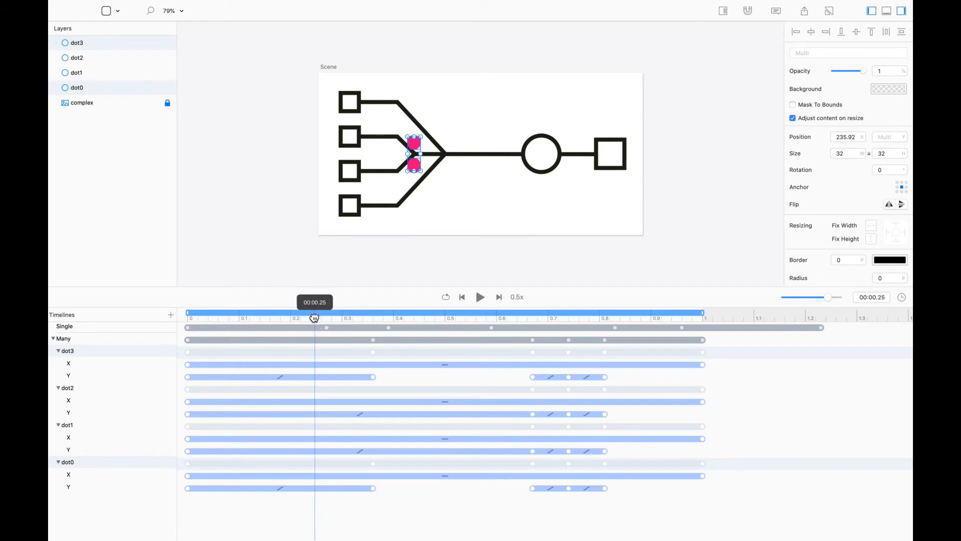
{"action": "left_click", "coordinate": [101, 71]}
{"action": "left_click", "coordinate": [100, 62], "text": "shift"}
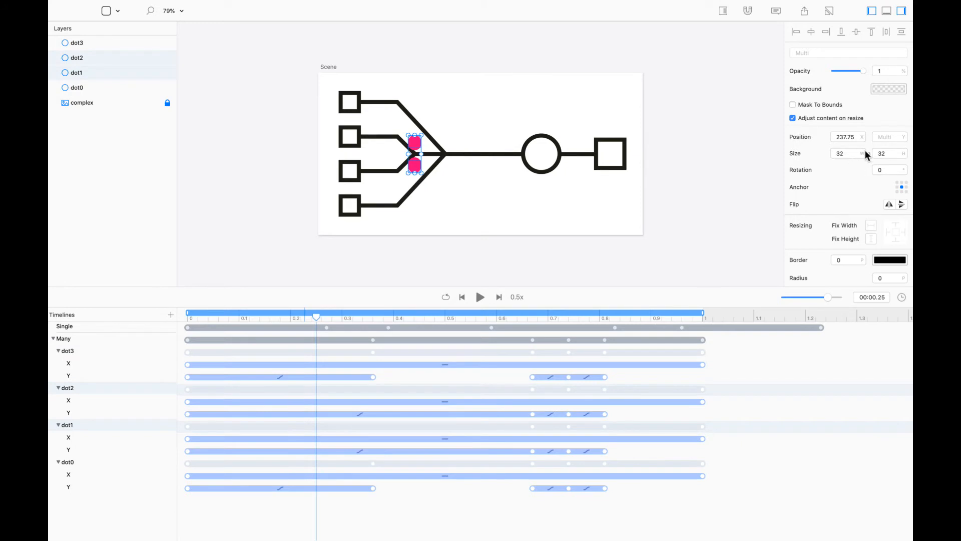
{"action": "left_click", "coordinate": [877, 137]}
{"action": "type", "text": "200"}
{"action": "key", "text": "Return"}
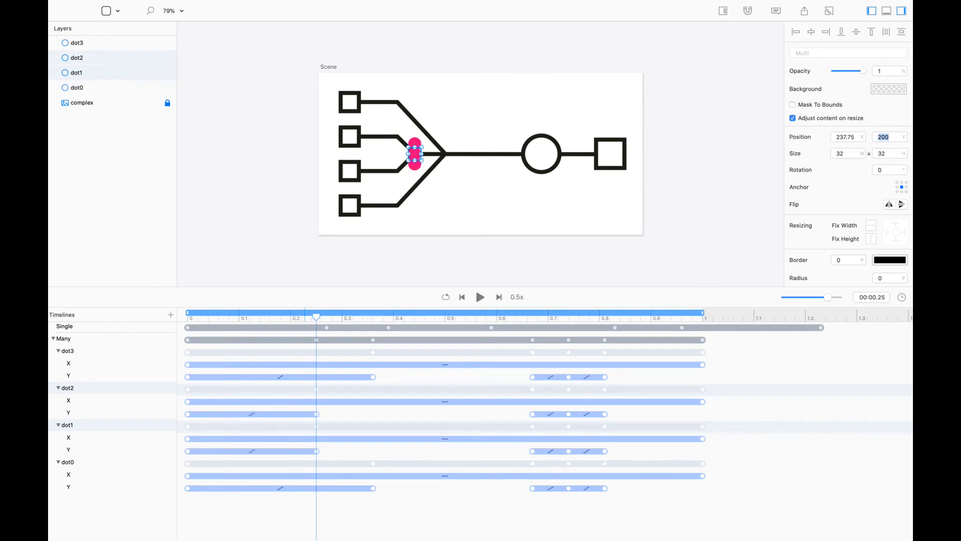
- Move the starting Y keyframes of all four dots to 0.18 seconds, where the paths bend, and check the motion there
{"action": "left_click_drag", "start_coordinate": [316, 317], "coordinate": [281, 319]}
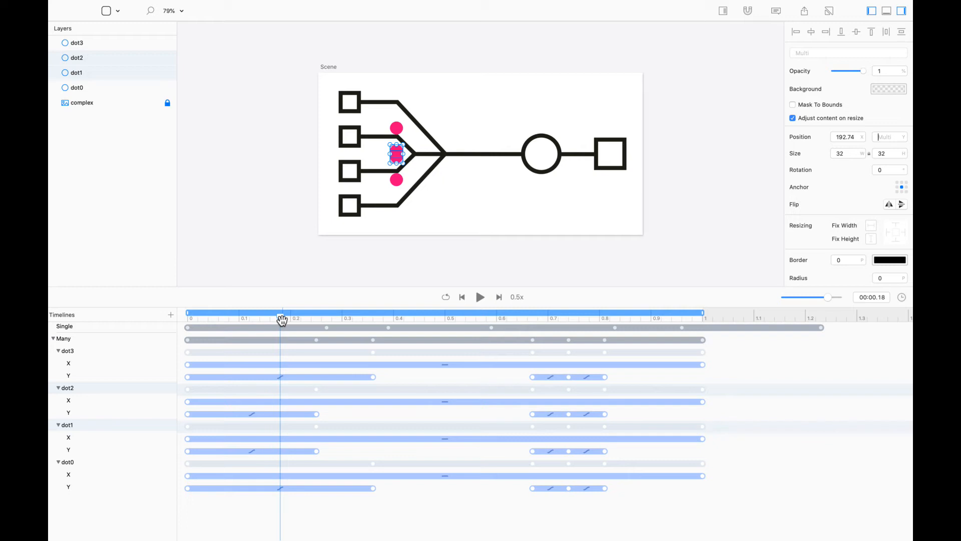
{"action": "double_click", "coordinate": [881, 297]}
{"action": "left_click", "coordinate": [188, 377]}
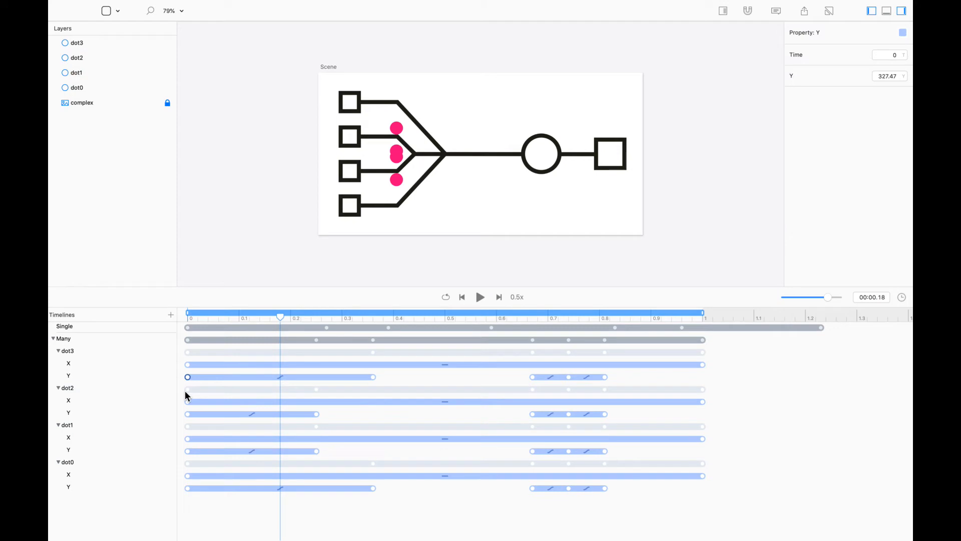
{"action": "left_click", "coordinate": [188, 414], "text": "shift"}
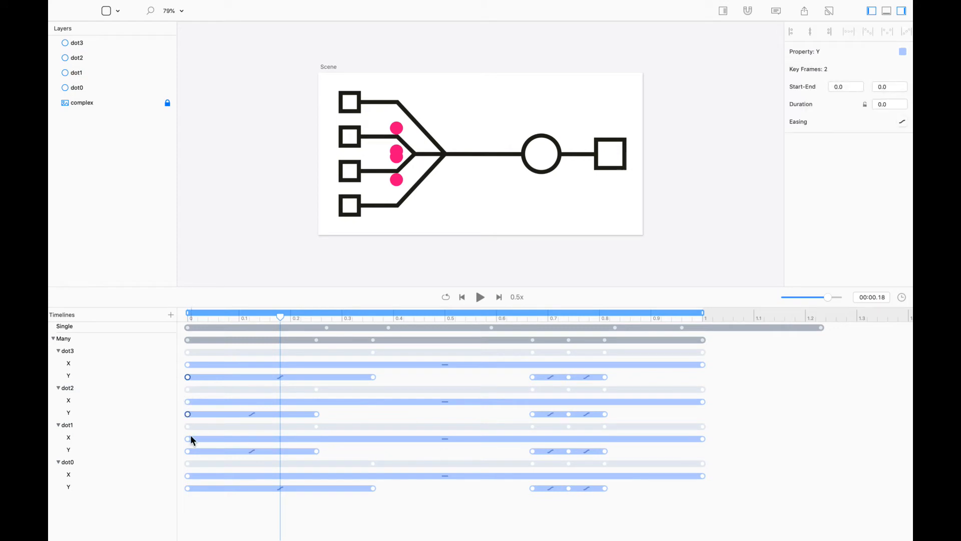
{"action": "left_click", "coordinate": [188, 452], "text": "shift"}
{"action": "left_click", "coordinate": [187, 488], "text": "shift"}
{"action": "left_click", "coordinate": [851, 89]}
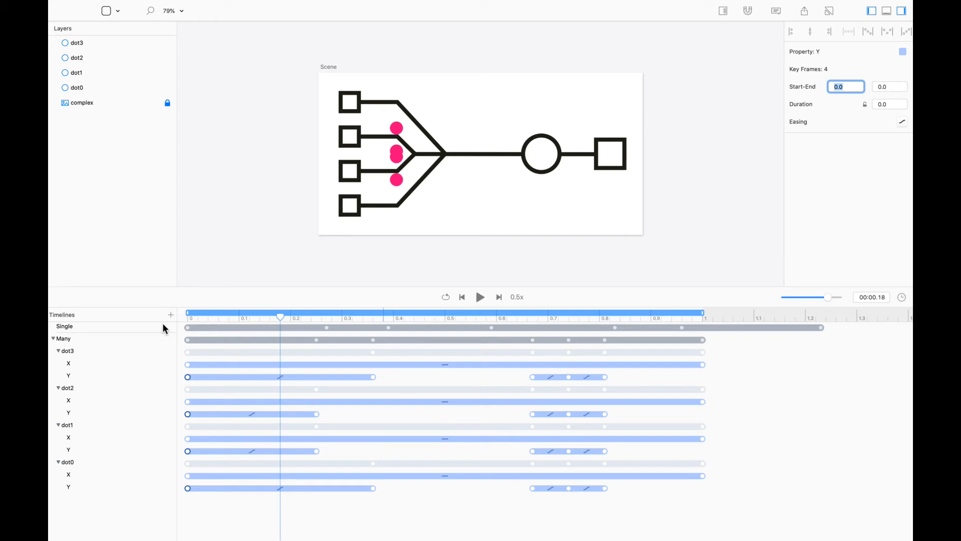
{"action": "type", "text": ".18"}
{"action": "key", "text": "Return"}
{"action": "key", "text": "Return"}
{"action": "left_click_drag", "start_coordinate": [187, 378], "coordinate": [281, 379]}
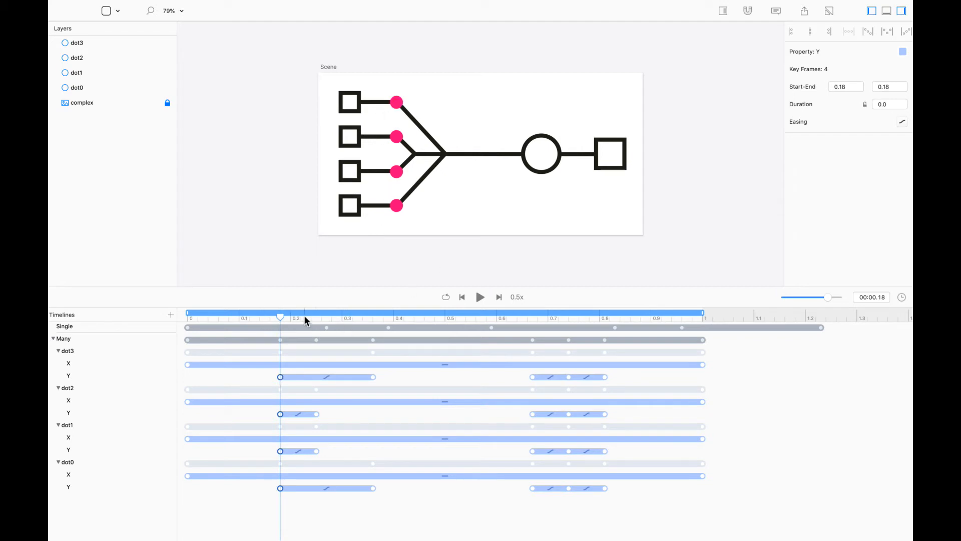
{"action": "mouse_move", "coordinate": [288, 317]}
{"action": "left_mouse_down"}
{"action": "mouse_move", "coordinate": [395, 323]}
{"action": "mouse_move", "coordinate": [324, 332]}
{"action": "mouse_move", "coordinate": [714, 353]}
{"action": "mouse_move", "coordinate": [167, 373]}
{"action": "mouse_move", "coordinate": [281, 367]}
{"action": "mouse_move", "coordinate": [553, 315]}
{"action": "mouse_move", "coordinate": [332, 316]}
{"action": "mouse_move", "coordinate": [280, 299]}
{"action": "left_mouse_up"}
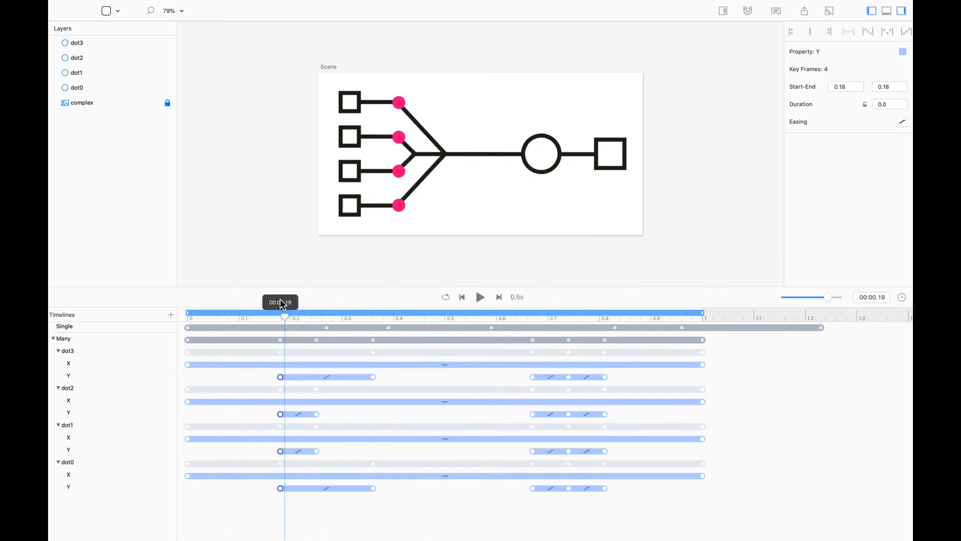
- Set Linear easing on all four dots' first Y segments, starting at 0.18 seconds
{"action": "left_click_drag", "start_coordinate": [254, 369], "coordinate": [635, 527]}
{"action": "left_click_drag", "start_coordinate": [402, 511], "coordinate": [241, 357]}
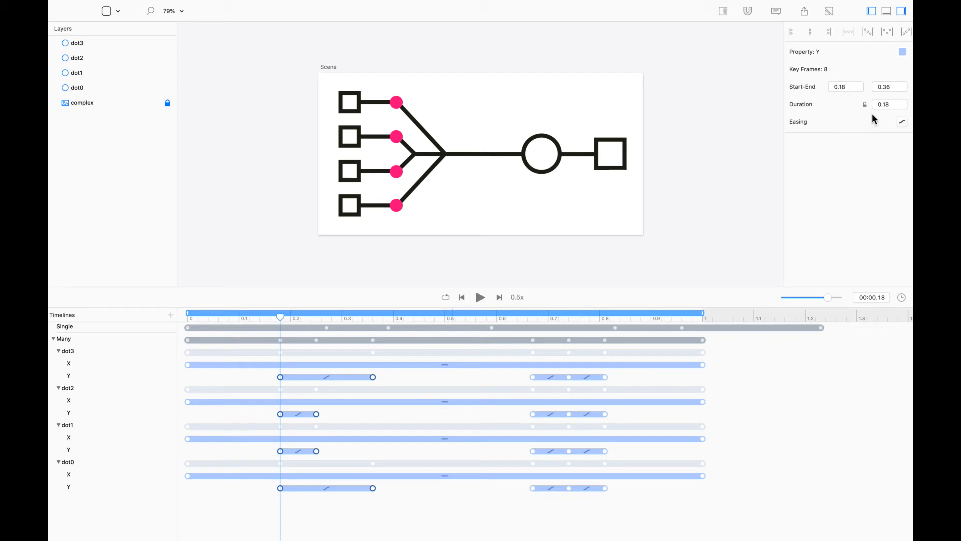
{"action": "left_click", "coordinate": [903, 122]}
{"action": "left_click", "coordinate": [501, 162]}
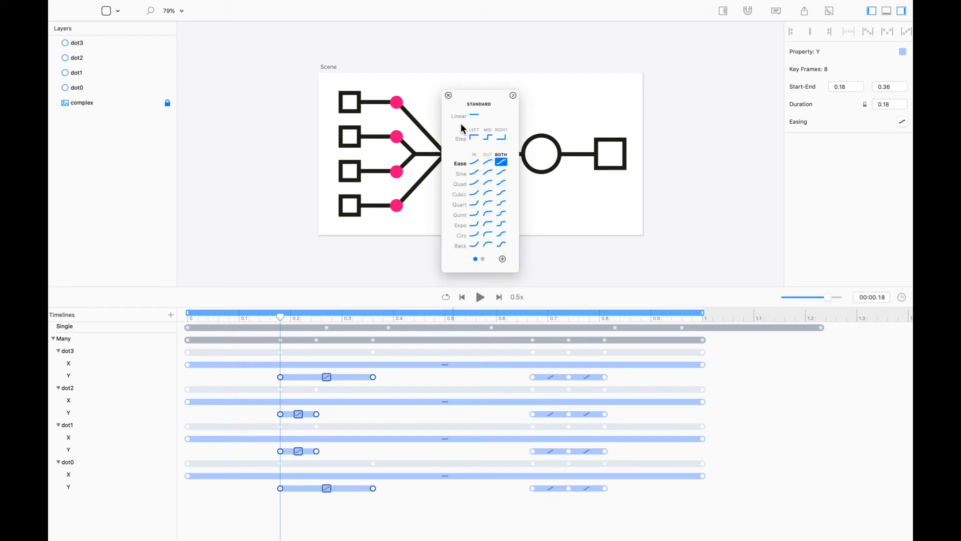
{"action": "left_click", "coordinate": [478, 115]}
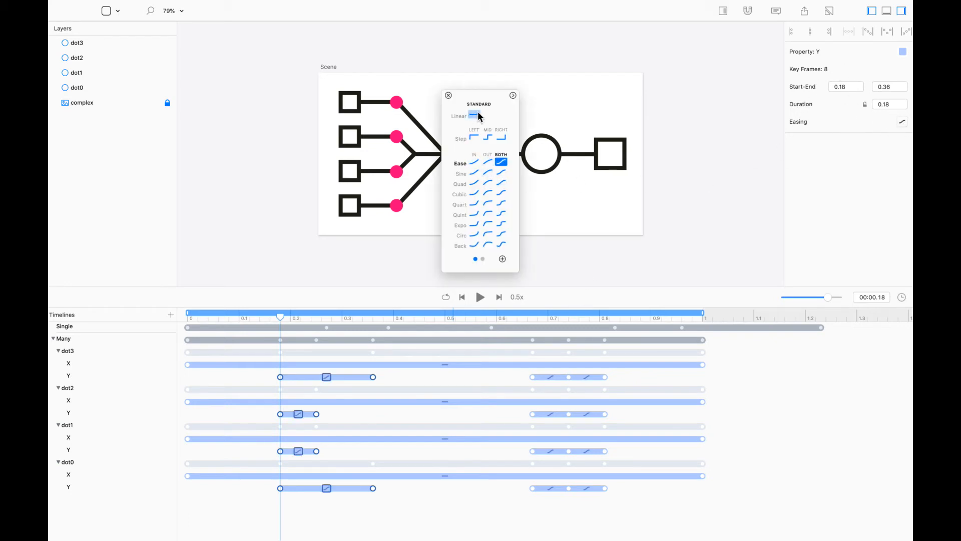
{"action": "left_click", "coordinate": [448, 95]}
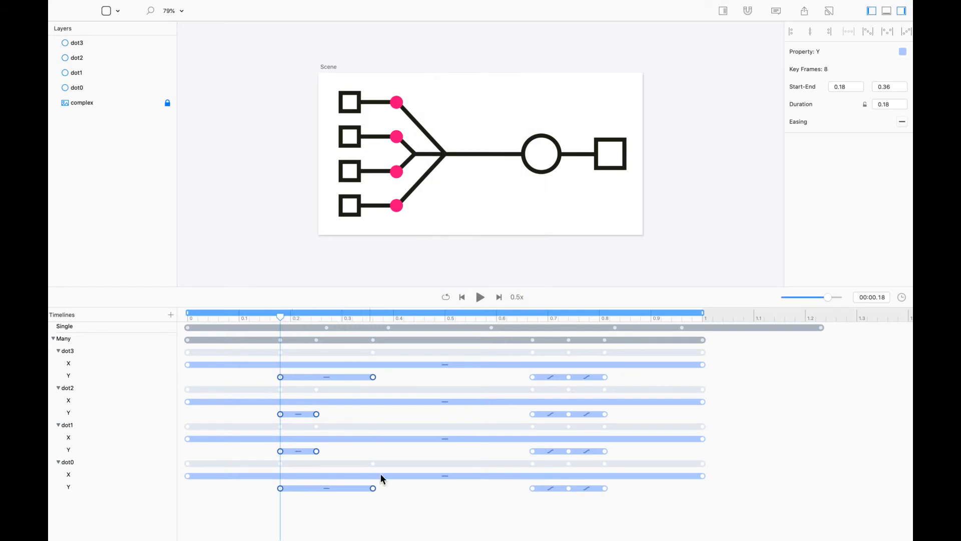
{"action": "left_click", "coordinate": [902, 122]}
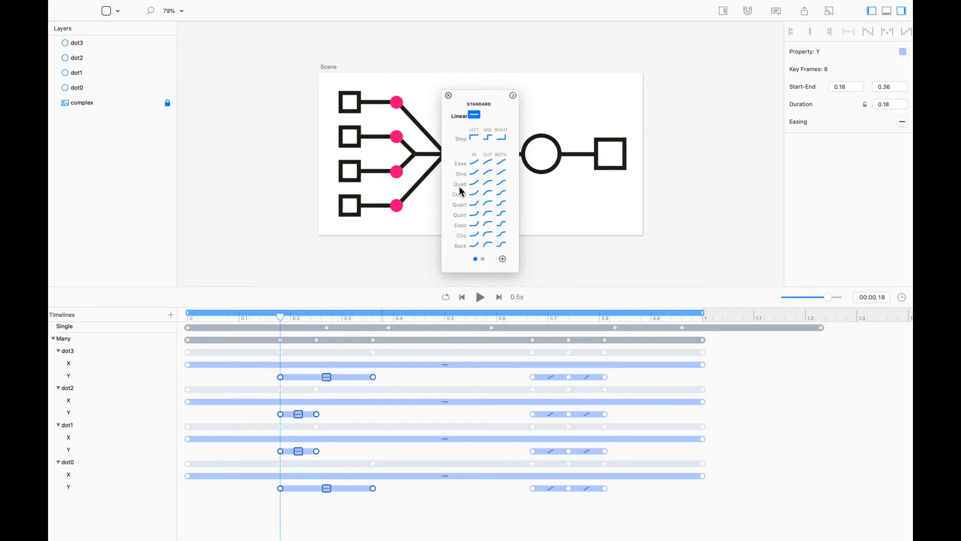
{"action": "left_click", "coordinate": [449, 96]}
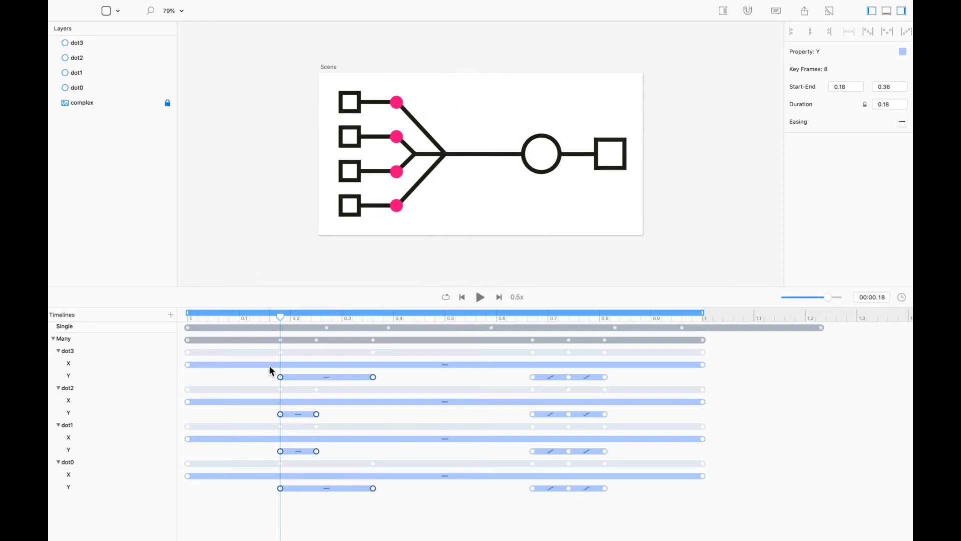
- Examine the dots at the circle's entry at 0.67 seconds, with the canvas enlarged around the circle and the nearby keyframes magnified
{"action": "left_click_drag", "start_coordinate": [282, 325], "coordinate": [533, 344]}
{"action": "left_click_drag", "start_coordinate": [829, 297], "coordinate": [830, 301]}
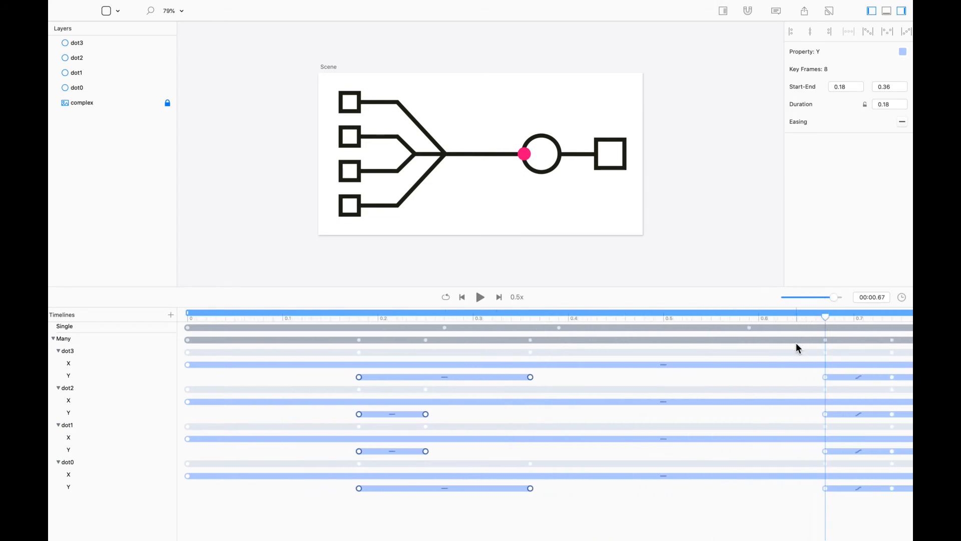
{"action": "scroll", "coordinate": [796, 346], "scroll_direction": "right", "scroll_amount": 8}
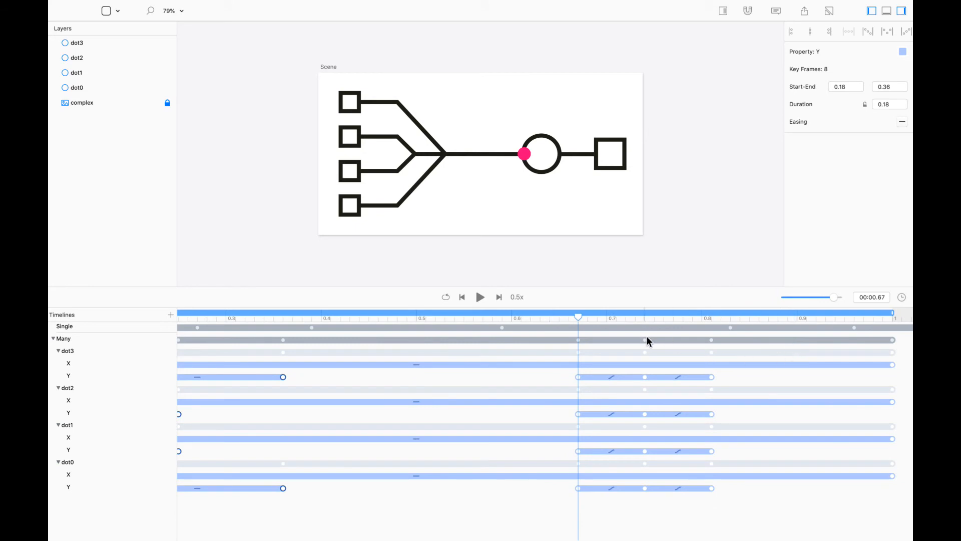
{"action": "left_click_drag", "start_coordinate": [836, 297], "coordinate": [840, 299]}
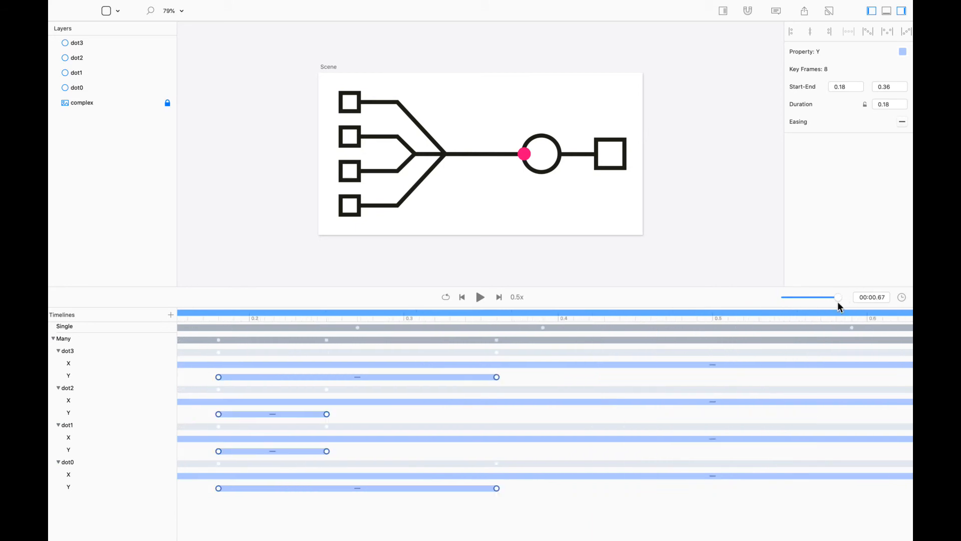
{"action": "scroll", "coordinate": [828, 323], "scroll_direction": "right", "scroll_amount": 10}
{"action": "scroll", "coordinate": [826, 329], "scroll_direction": "right", "scroll_amount": 5}
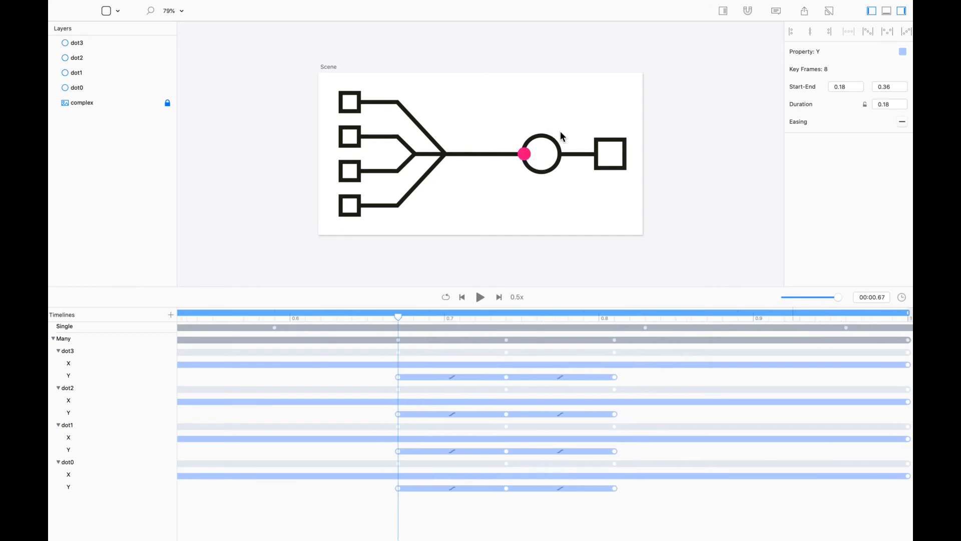
{"action": "scroll", "coordinate": [561, 130], "scroll_direction": "up", "scroll_amount": 5}
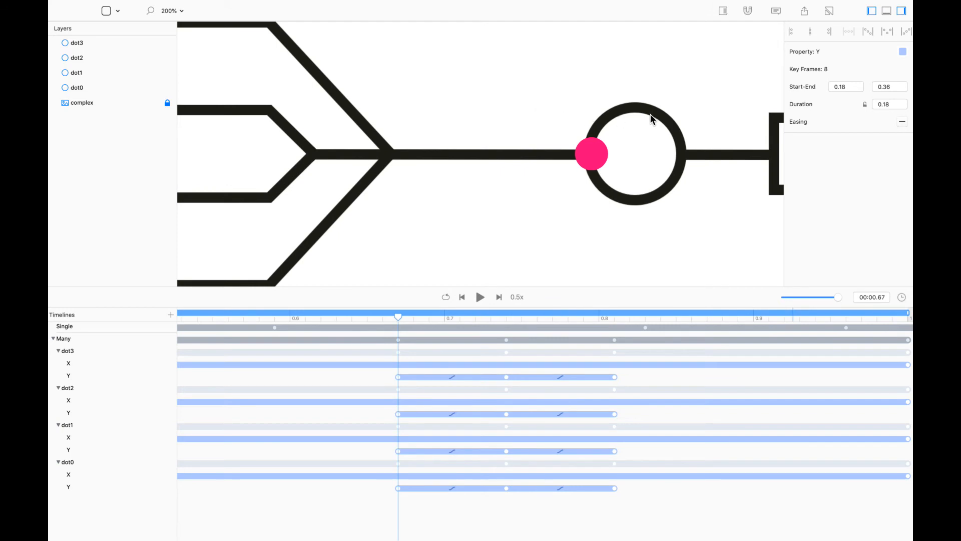
{"action": "scroll", "coordinate": [632, 192], "scroll_direction": "right", "scroll_amount": 5}
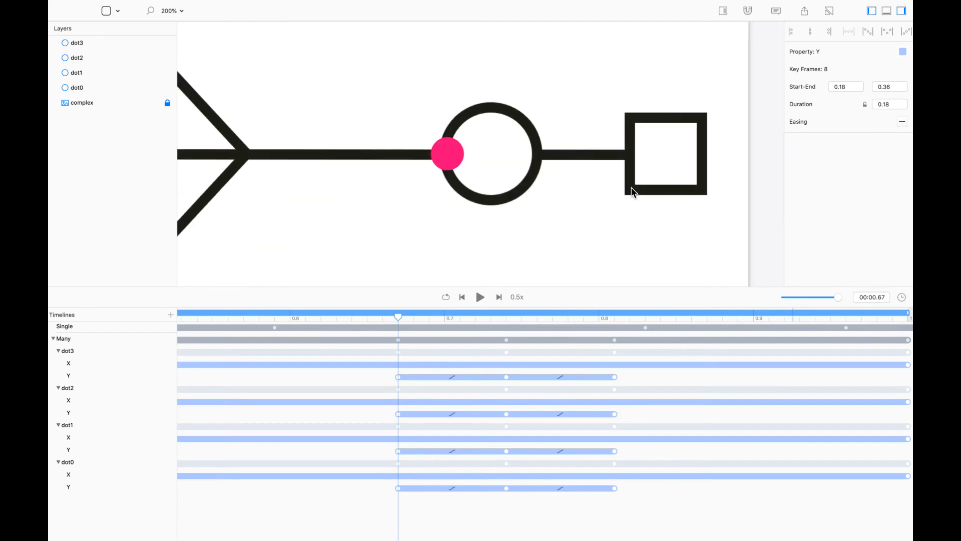
{"action": "key", "text": "super+equal"}
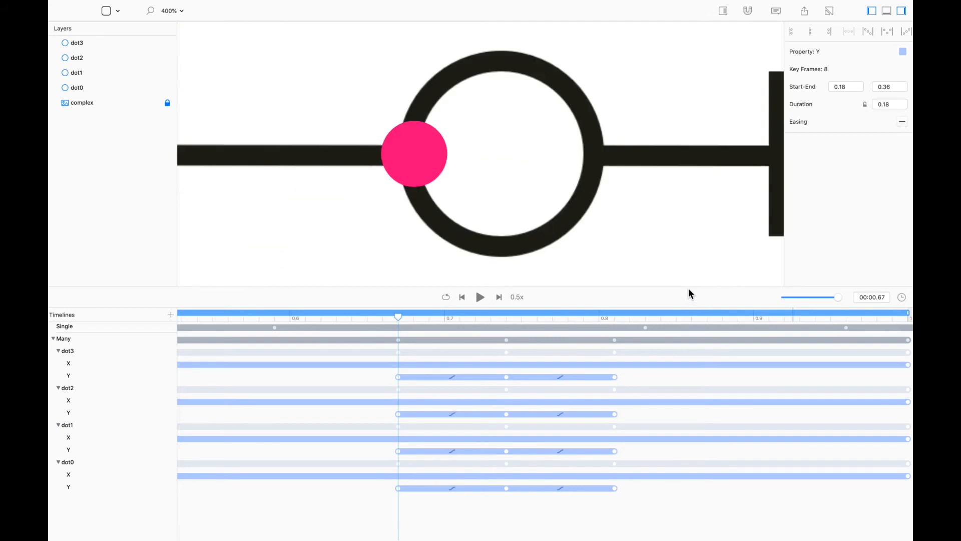
{"action": "key", "text": "super+1"}
{"action": "left_click_drag", "start_coordinate": [689, 286], "coordinate": [691, 379]}
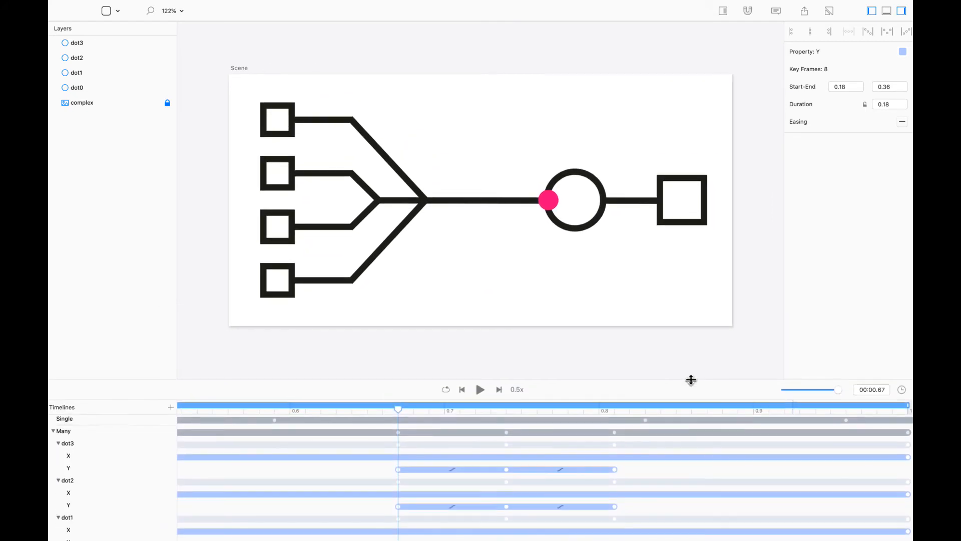
{"action": "key", "text": "super+equal"}
{"action": "key", "text": "super+equal"}
{"action": "key", "text": "super+equal"}
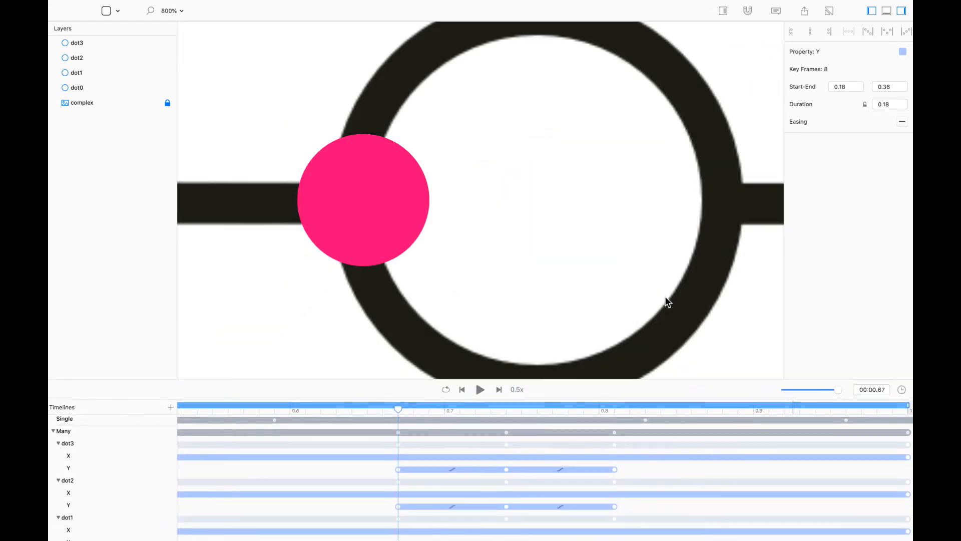
{"action": "key", "text": "super+minus"}
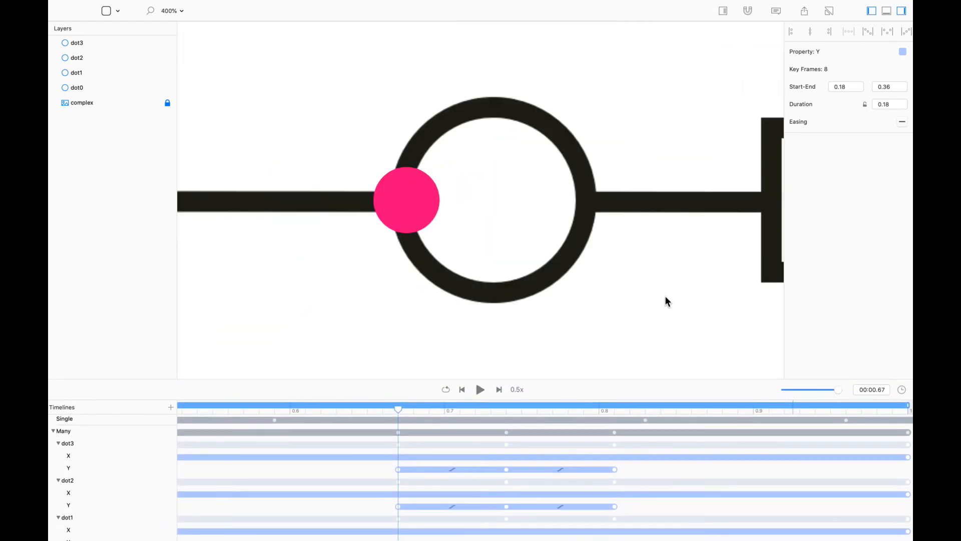
{"action": "left_click_drag", "start_coordinate": [398, 408], "coordinate": [398, 437]}
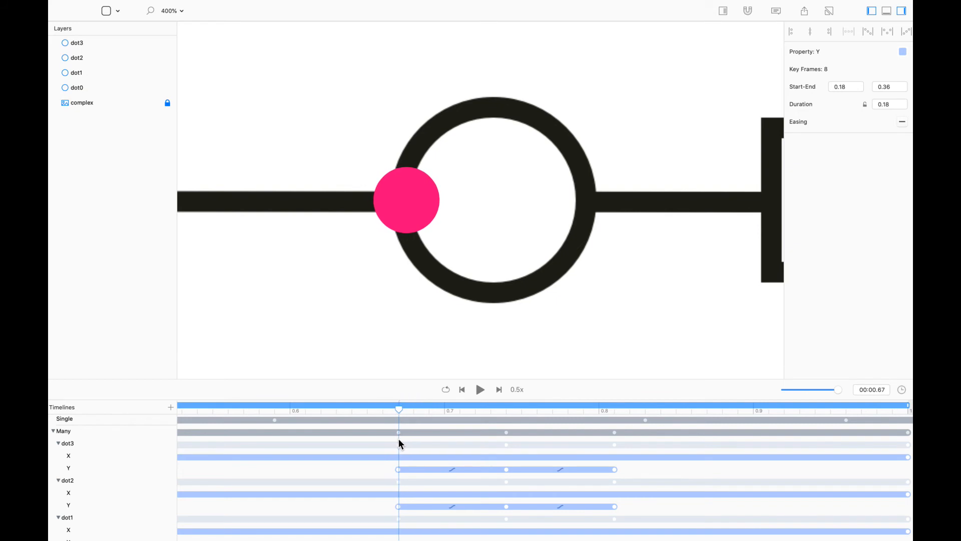
- Try Circ Out and Quad Out easing on dot3's Y segment from 0.67 to 0.74 seconds, checking its path along the circle
{"action": "left_click", "coordinate": [453, 470]}
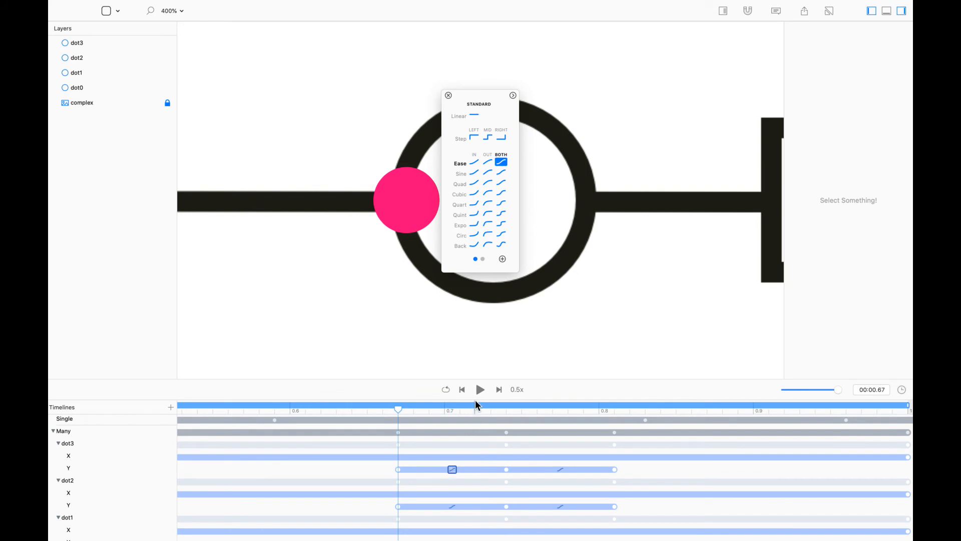
{"action": "left_click_drag", "start_coordinate": [481, 100], "coordinate": [744, 116]}
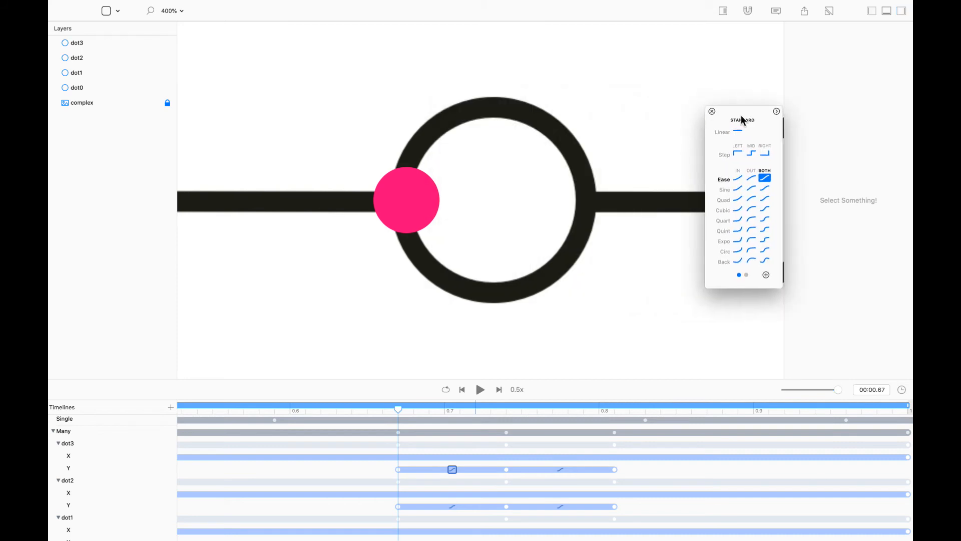
{"action": "left_click", "coordinate": [751, 250]}
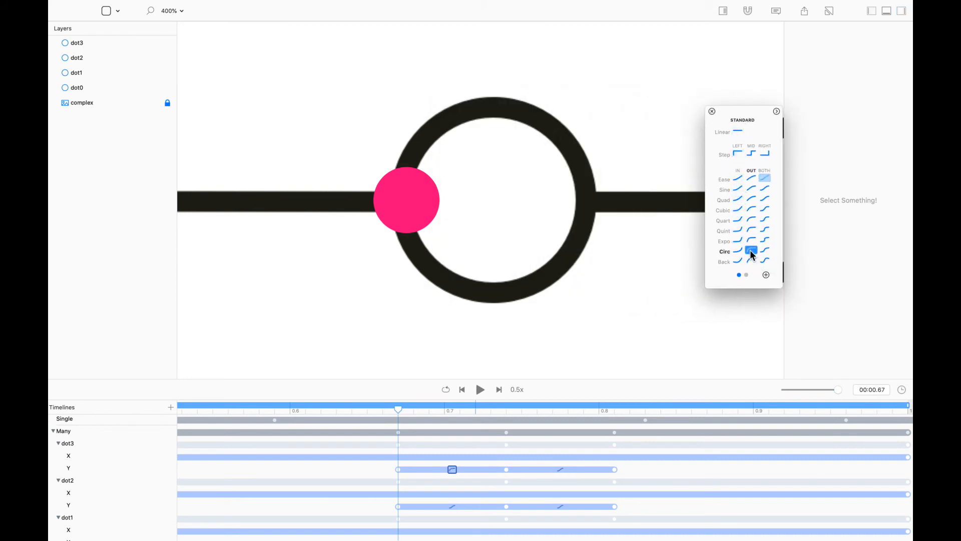
{"action": "left_click", "coordinate": [404, 408]}
{"action": "mouse_move", "coordinate": [410, 411]}
{"action": "left_mouse_down"}
{"action": "mouse_move", "coordinate": [425, 410]}
{"action": "mouse_move", "coordinate": [402, 412]}
{"action": "mouse_move", "coordinate": [491, 419]}
{"action": "mouse_move", "coordinate": [401, 425]}
{"action": "left_mouse_up"}
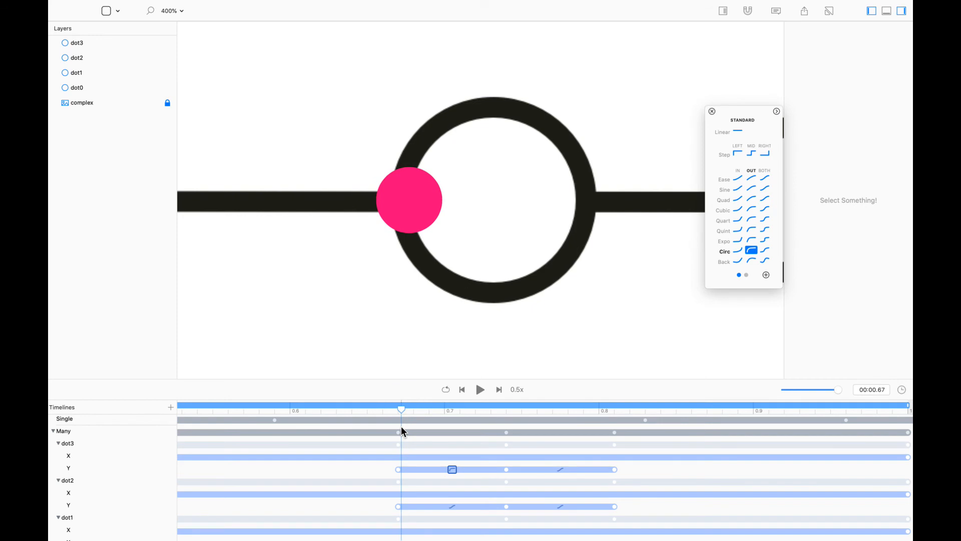
{"action": "left_click", "coordinate": [752, 210]}
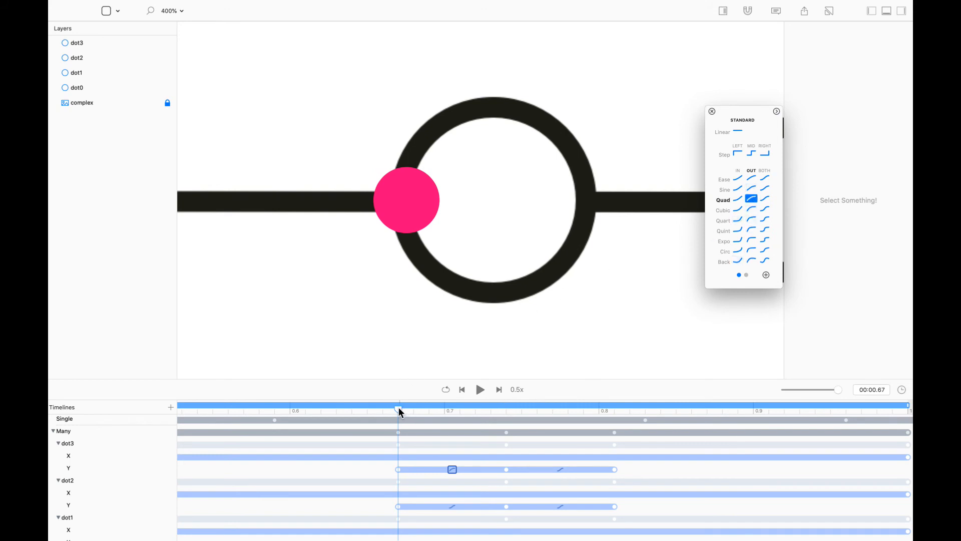
{"action": "mouse_move", "coordinate": [399, 409]}
{"action": "left_mouse_down"}
{"action": "mouse_move", "coordinate": [378, 410]}
{"action": "mouse_move", "coordinate": [480, 415]}
{"action": "mouse_move", "coordinate": [444, 412]}
{"action": "left_mouse_up"}
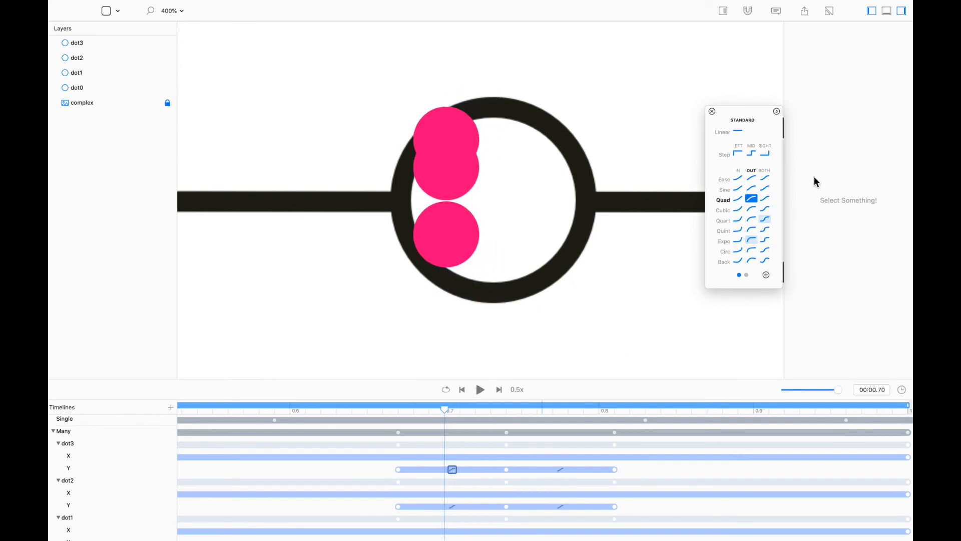
- Set dot3's Y easing between 0.67 and 0.74 seconds to Cubic Out and check the dot's position on the circle
{"action": "left_click", "coordinate": [751, 209]}
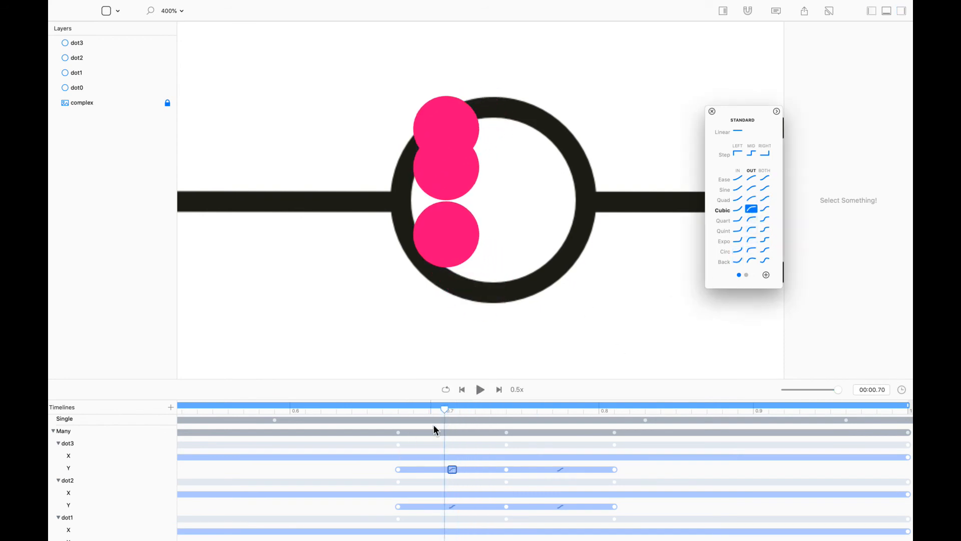
{"action": "left_click", "coordinate": [443, 408]}
{"action": "left_click_drag", "start_coordinate": [440, 413], "coordinate": [416, 413]}
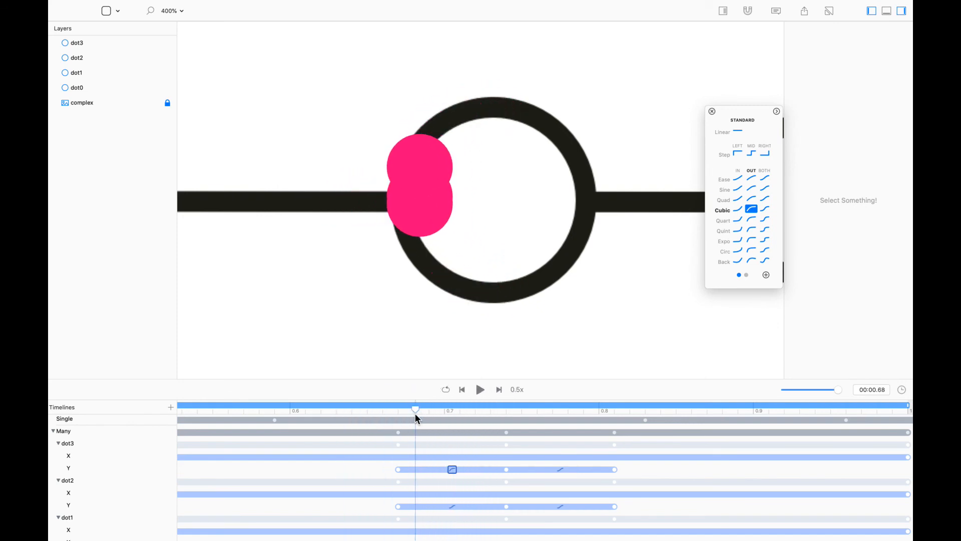
{"action": "left_click", "coordinate": [437, 172]}
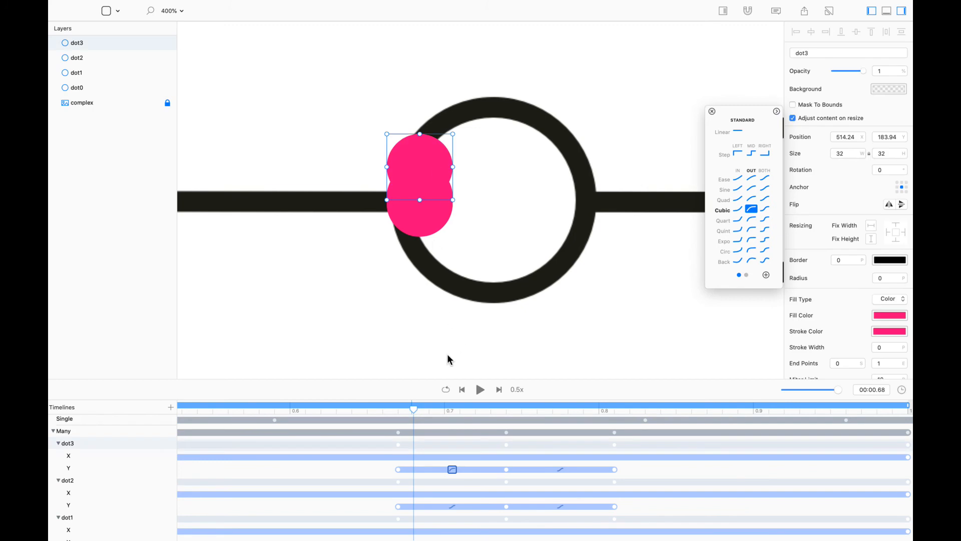
- Set Cubic Out easing on all four dots' Y segments from 0.67 to 0.74 seconds and shift their starting keyframes to 0.66 seconds
{"action": "left_click_drag", "start_coordinate": [414, 418], "coordinate": [501, 404]}
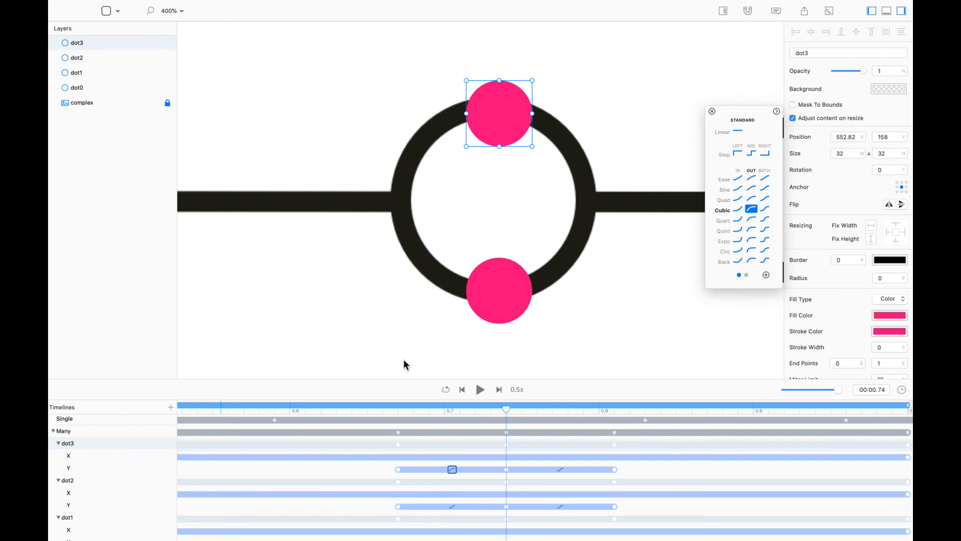
{"action": "scroll", "coordinate": [401, 465], "scroll_direction": "down", "scroll_amount": 3}
{"action": "left_click_drag", "start_coordinate": [426, 379], "coordinate": [427, 352]}
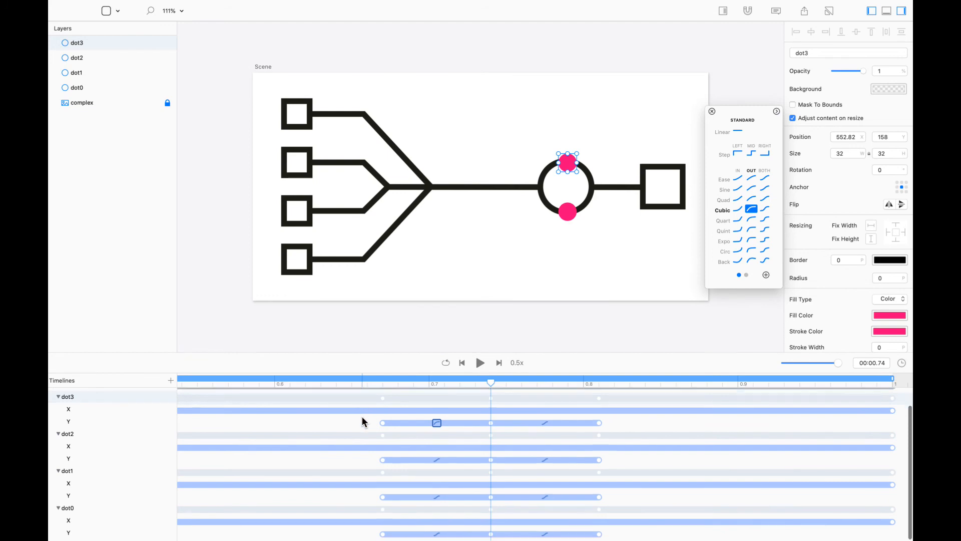
{"action": "left_click_drag", "start_coordinate": [362, 416], "coordinate": [408, 525]}
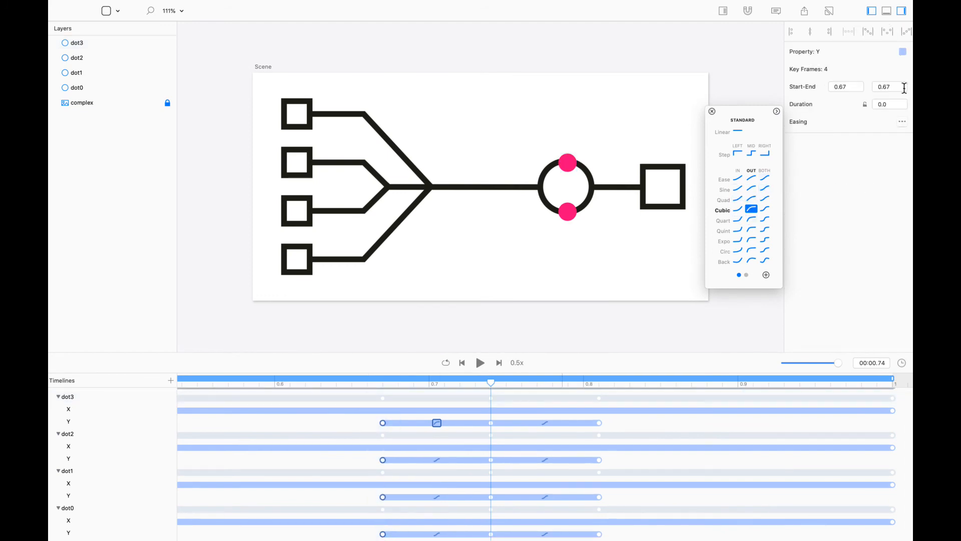
{"action": "left_click", "coordinate": [753, 212]}
{"action": "left_click_drag", "start_coordinate": [493, 387], "coordinate": [376, 401]}
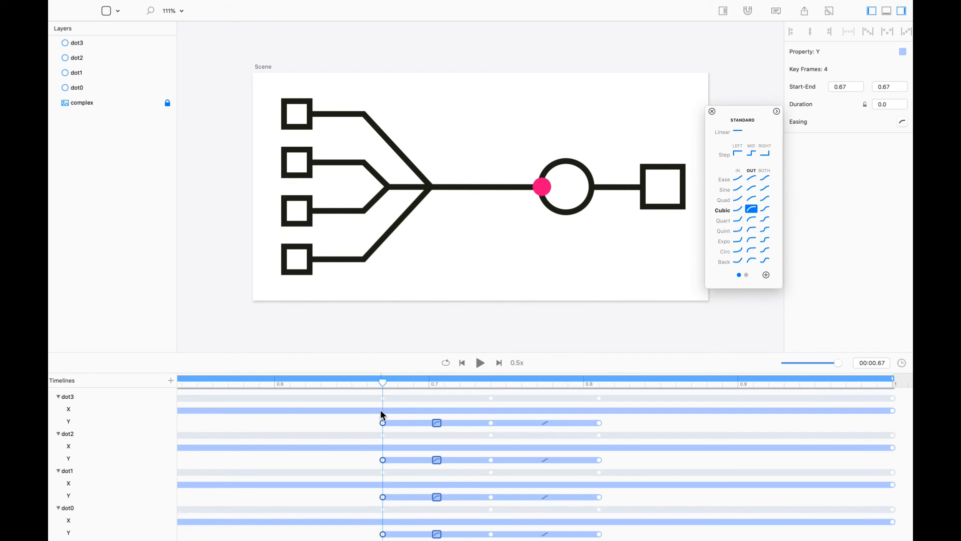
{"action": "left_click_drag", "start_coordinate": [377, 423], "coordinate": [373, 423]}
- Set Cubic In easing on all four dots' Y segments between 0.74 and 0.81 seconds and dismiss the easing presets
{"action": "left_click_drag", "start_coordinate": [383, 383], "coordinate": [599, 375]}
{"action": "left_click_drag", "start_coordinate": [479, 416], "coordinate": [521, 533]}
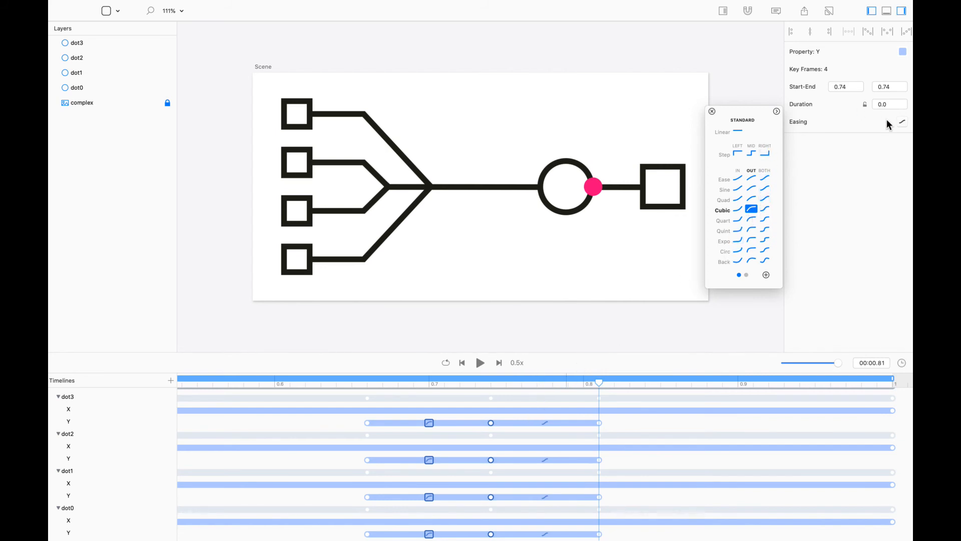
{"action": "left_click", "coordinate": [737, 211]}
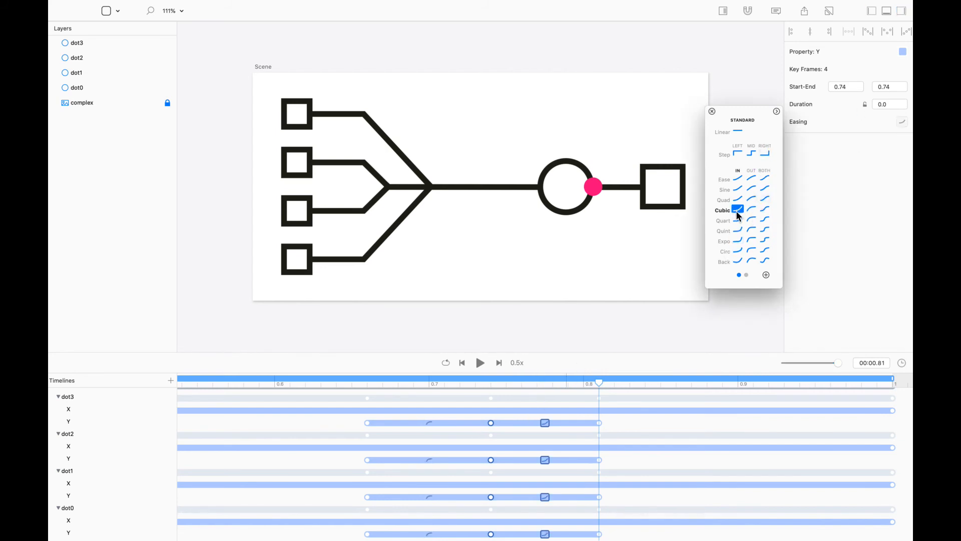
{"action": "left_click", "coordinate": [711, 111]}
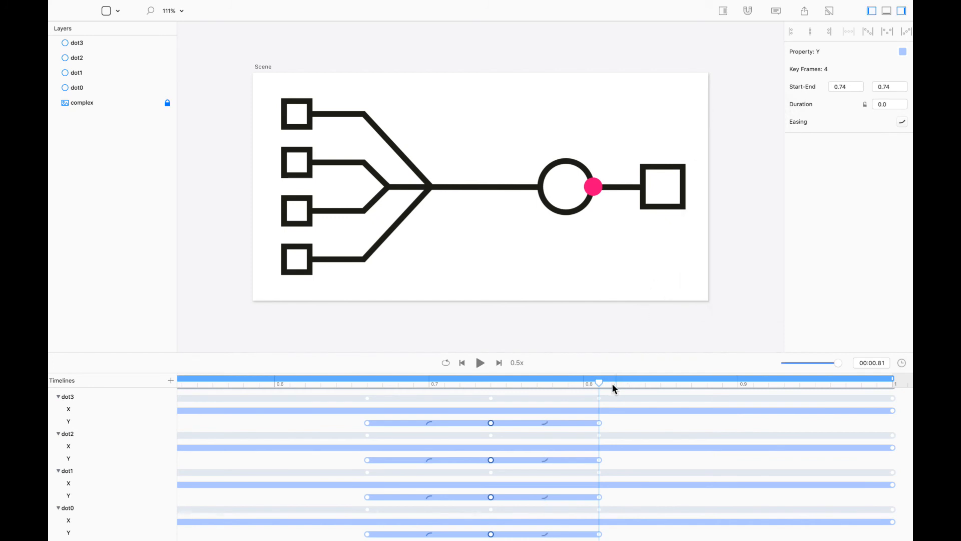
- Move all four dots' last Y keyframes, at the circle's exit, to 0.82 seconds
{"action": "mouse_move", "coordinate": [598, 379]}
{"action": "left_mouse_down"}
{"action": "mouse_move", "coordinate": [432, 391]}
{"action": "mouse_move", "coordinate": [542, 385]}
{"action": "mouse_move", "coordinate": [596, 396]}
{"action": "mouse_move", "coordinate": [373, 416]}
{"action": "mouse_move", "coordinate": [347, 428]}
{"action": "left_mouse_up"}
{"action": "left_click_drag", "start_coordinate": [627, 416], "coordinate": [586, 539]}
{"action": "left_click_drag", "start_coordinate": [600, 421], "coordinate": [607, 422]}
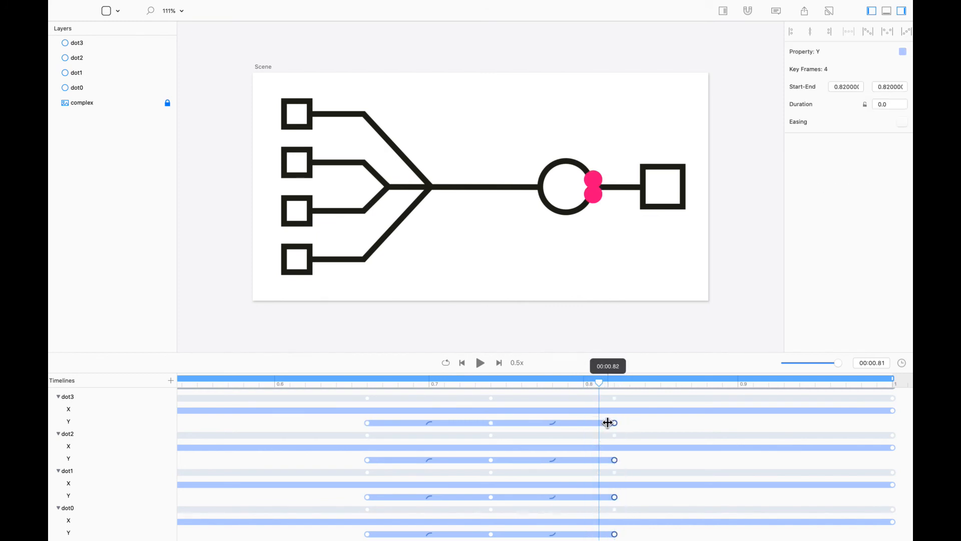
- Play the Many animation at 0.5x speed to check the dots' motion through the circle into the end square
{"action": "left_click_drag", "start_coordinate": [599, 383], "coordinate": [71, 330]}
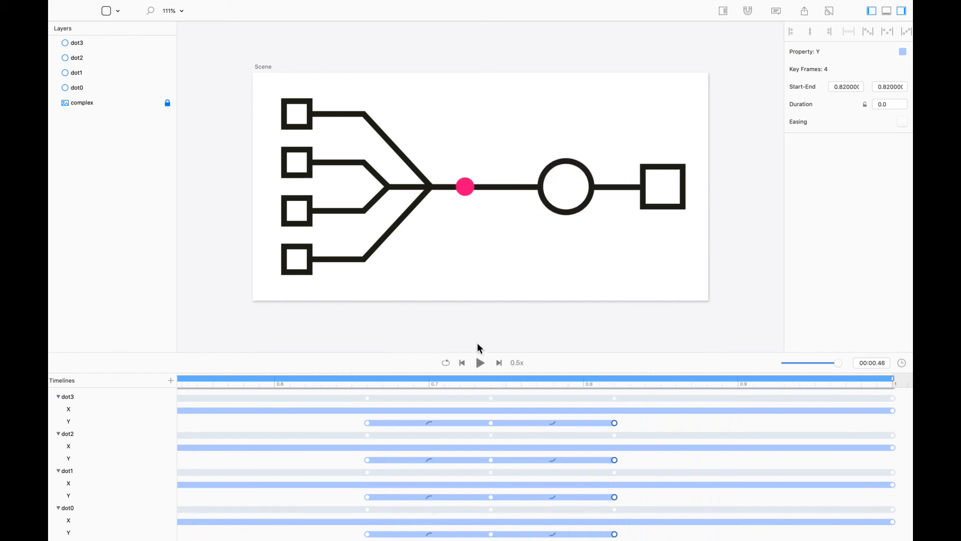
{"action": "left_click", "coordinate": [481, 364]}
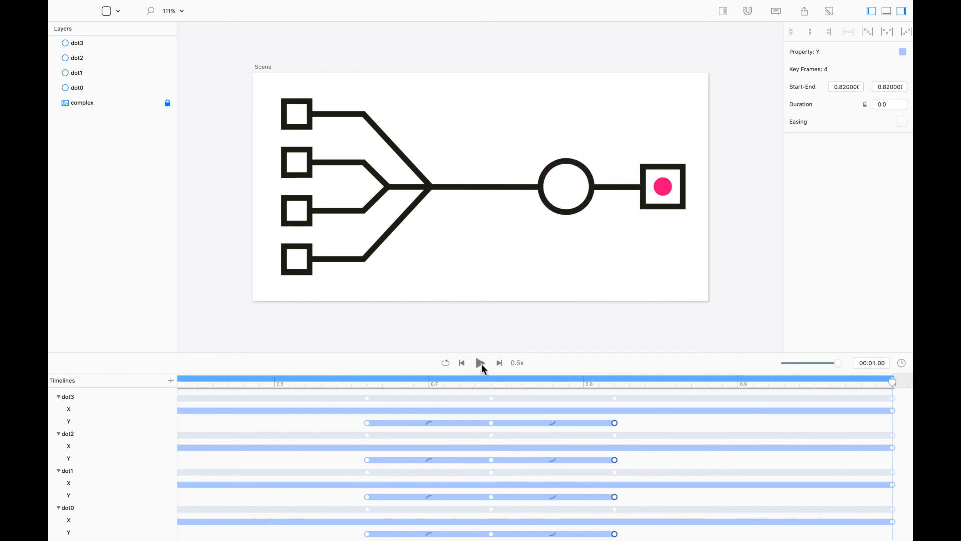
{"action": "left_click", "coordinate": [481, 363]}
- Stagger the dots by shifting all keyframes of dot1, dot2 and dot3 so they start at 0.05, 0.10 and 0.15 seconds
{"action": "left_click_drag", "start_coordinate": [839, 364], "coordinate": [828, 365]}
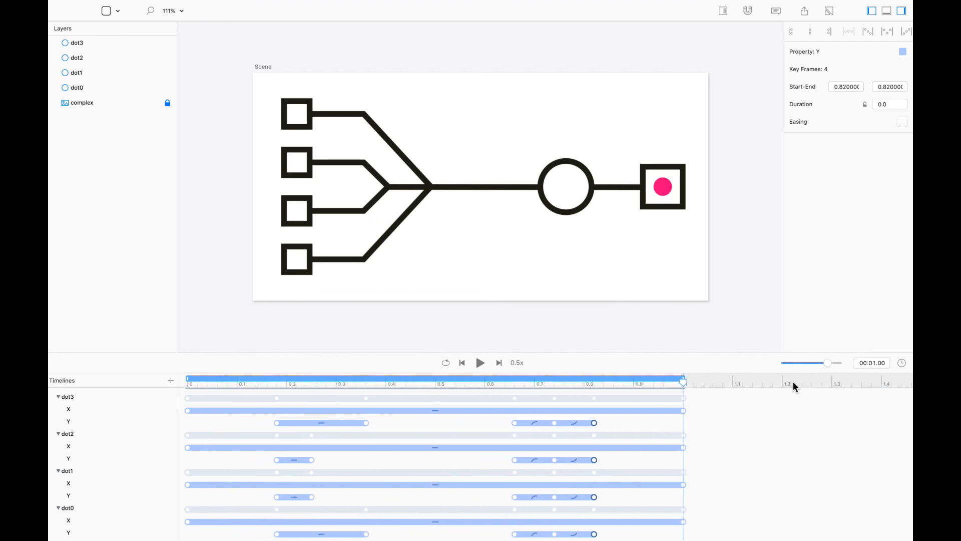
{"action": "left_click_drag", "start_coordinate": [572, 353], "coordinate": [577, 305]}
{"action": "left_click_drag", "start_coordinate": [730, 359], "coordinate": [213, 377]}
{"action": "left_click_drag", "start_coordinate": [763, 363], "coordinate": [213, 415]}
{"action": "left_click_drag", "start_coordinate": [726, 431], "coordinate": [213, 455]}
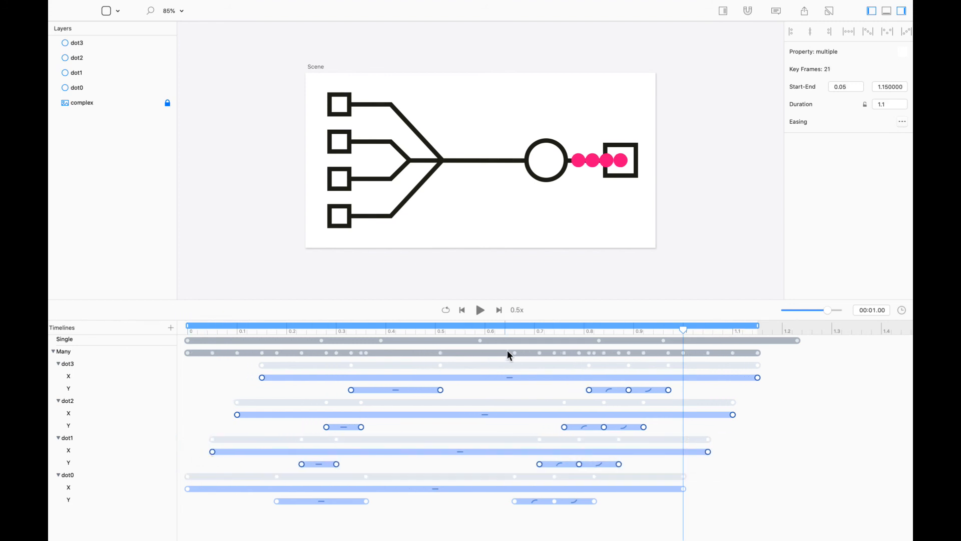
- Play the staggered animation from the start, with the canvas enlarged and nothing selected
{"action": "left_click_drag", "start_coordinate": [686, 330], "coordinate": [180, 334]}
{"action": "key", "text": "space"}
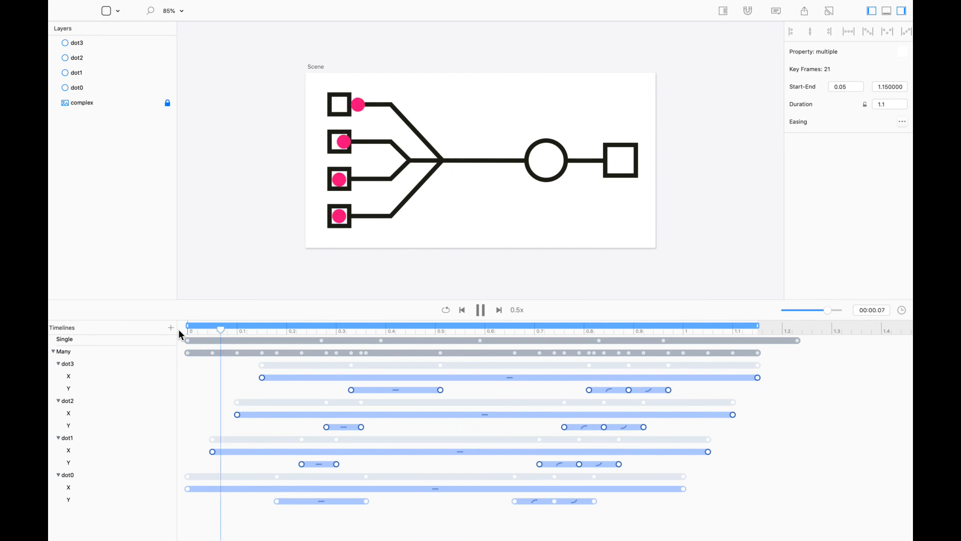
{"action": "left_click_drag", "start_coordinate": [670, 300], "coordinate": [690, 406]}
{"action": "left_click", "coordinate": [682, 374]}
{"action": "key", "text": "space"}
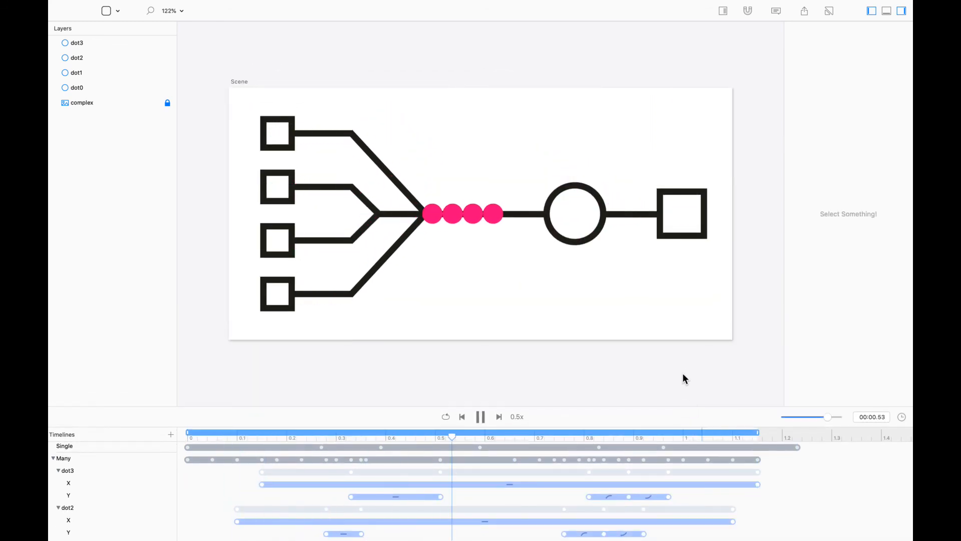